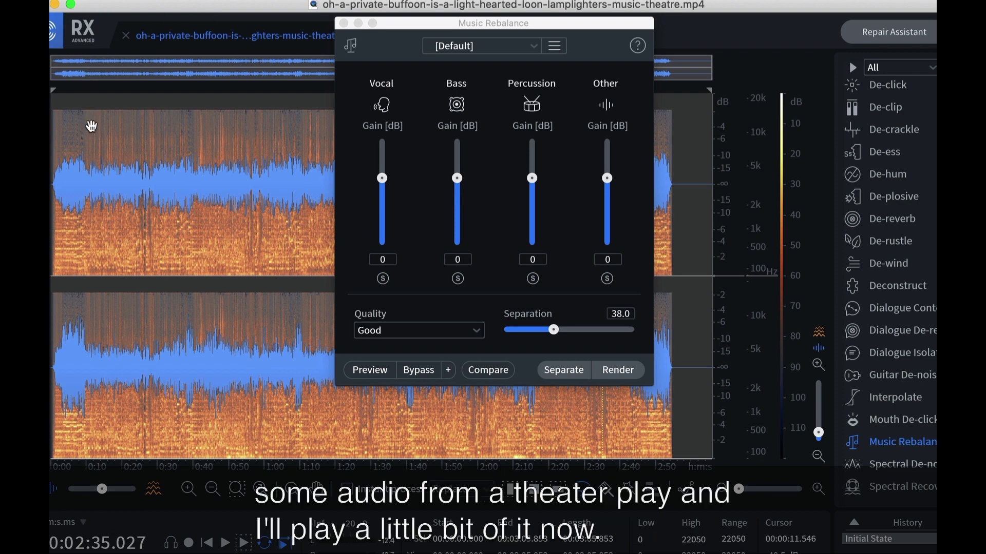
Play the original theatre recording from about 0:06 and move the Music Rebalance window aside
click(71, 150)
key(space)
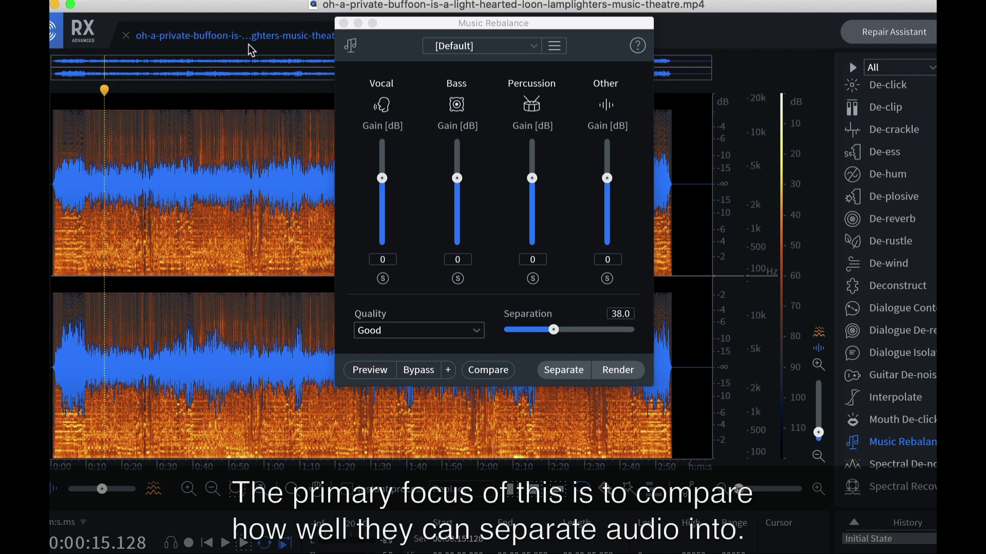
drag(408, 29, 344, 0)
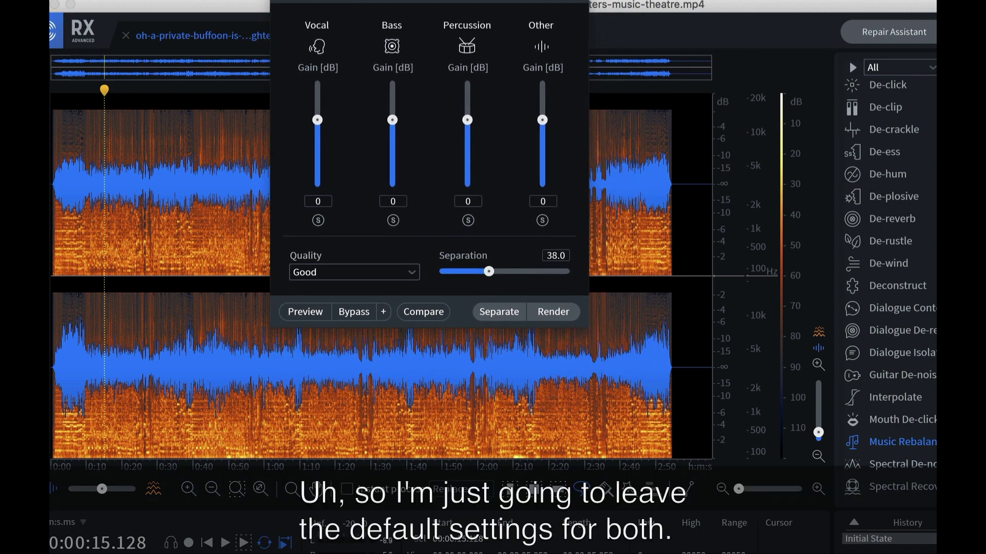
Keep the [Default] preset and set Music Rebalance separation quality to Best
click(395, 2)
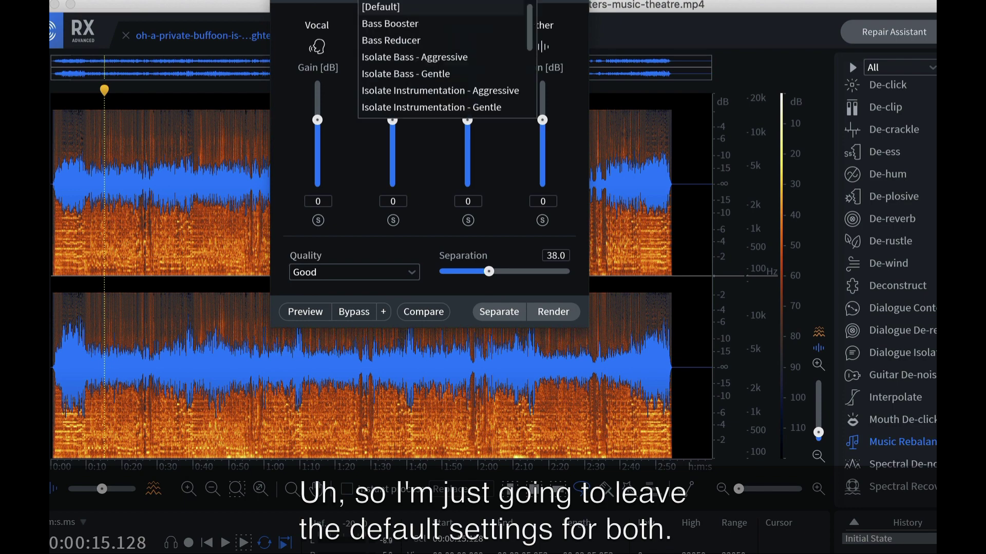
click(393, 10)
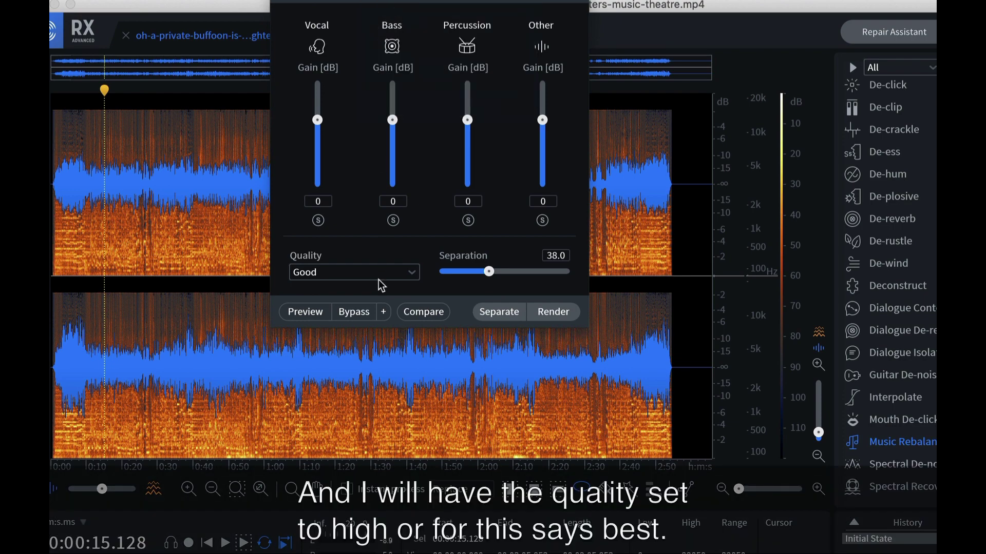
click(397, 275)
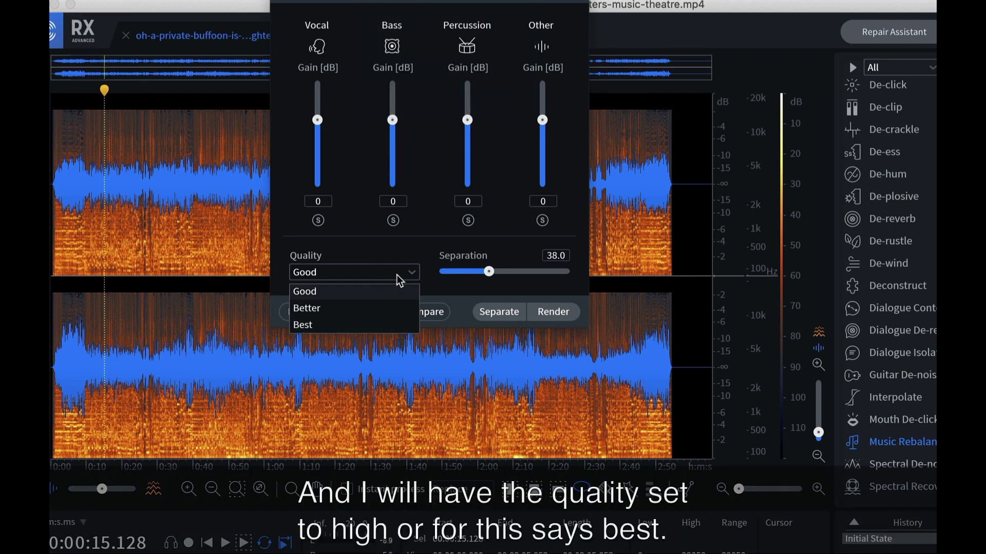
click(329, 323)
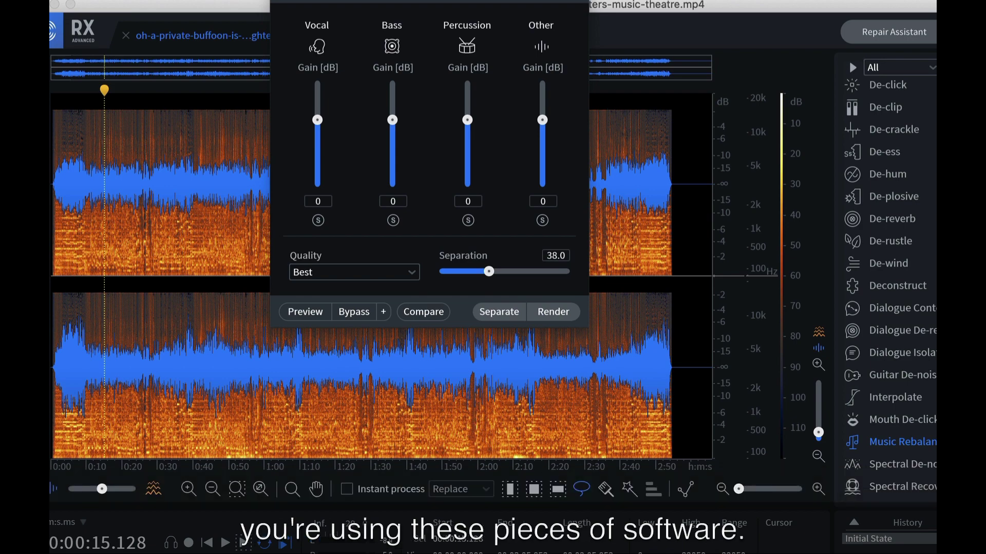
key(Escape)
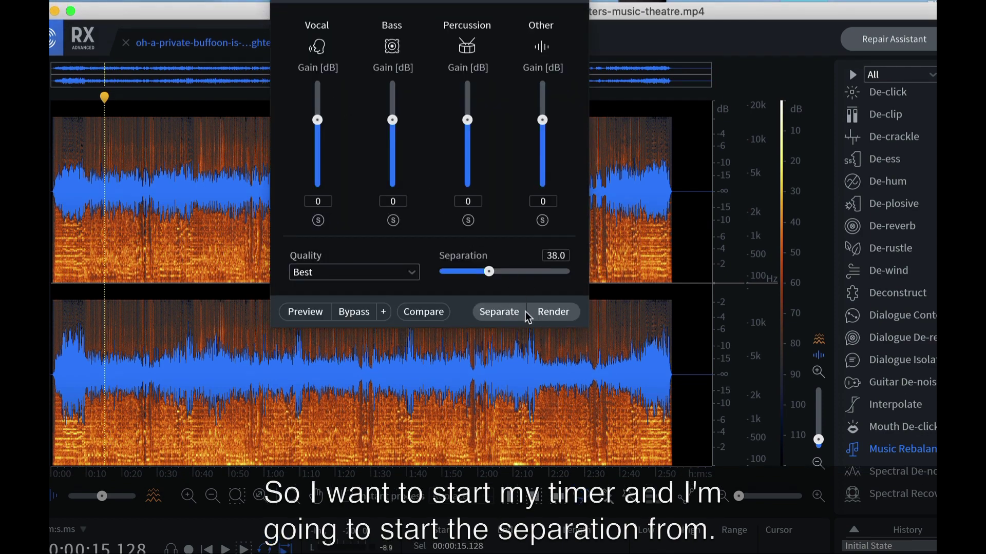
Run the separation into Vocal, Percussion, Bass and Other Instruments stems, then close the module and restore the RX window
click(492, 314)
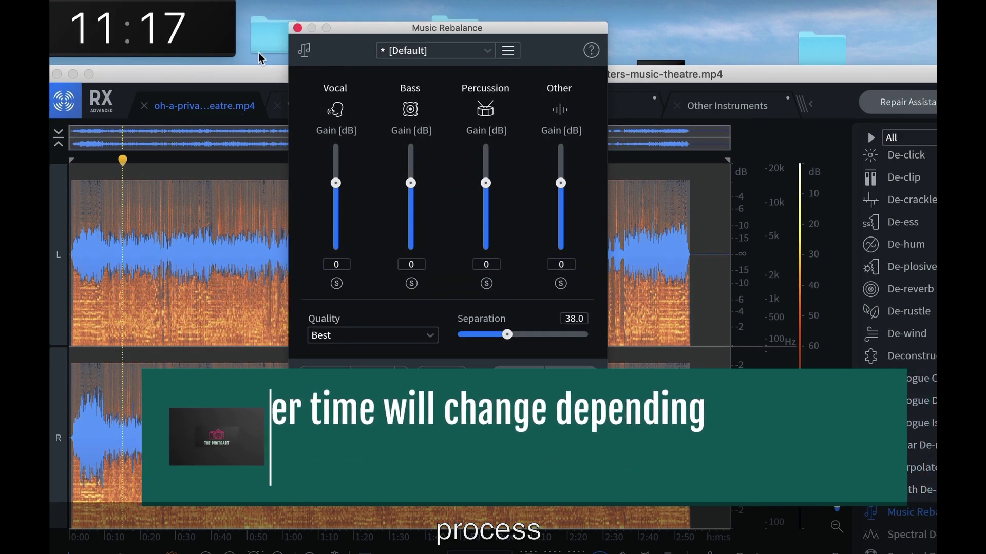
click(132, 49)
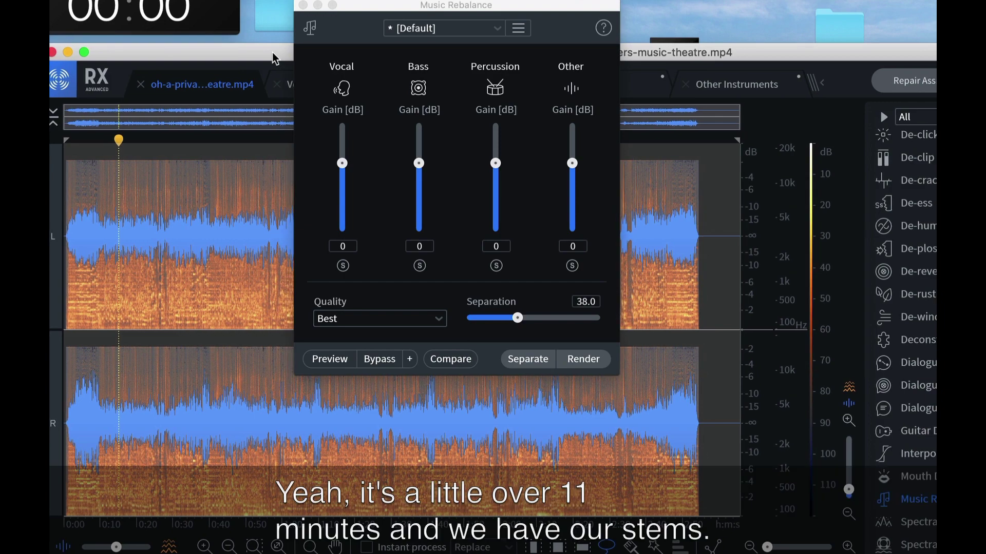
drag(274, 55, 259, 148)
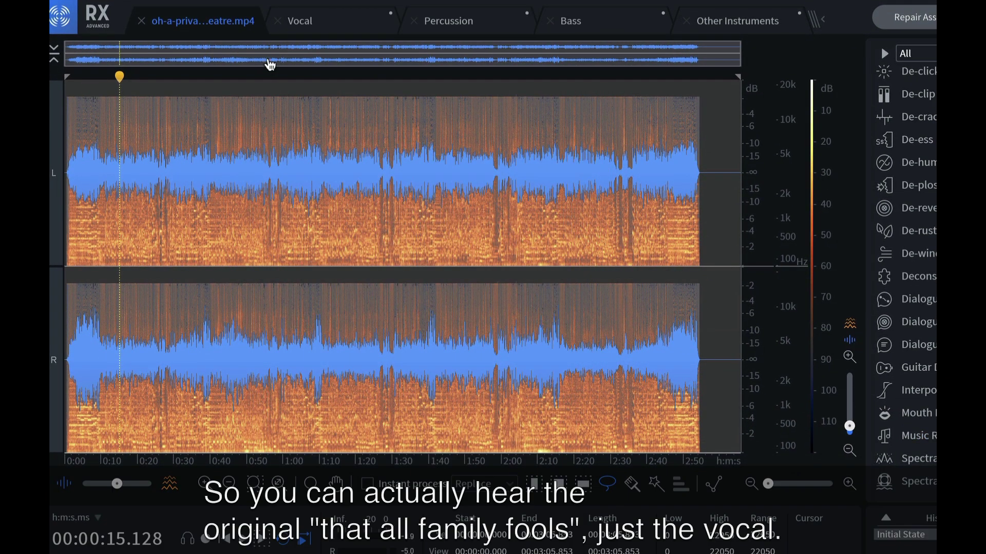
Play the original mix from about 0:25, then the Vocal stem from about 0:23
click(157, 159)
key(space)
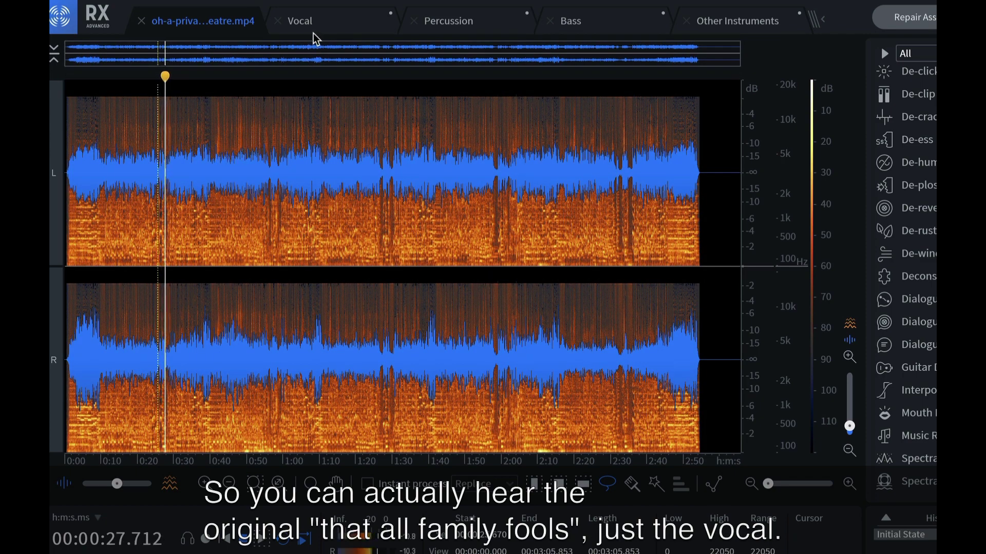
key(space)
click(308, 22)
click(149, 137)
key(space)
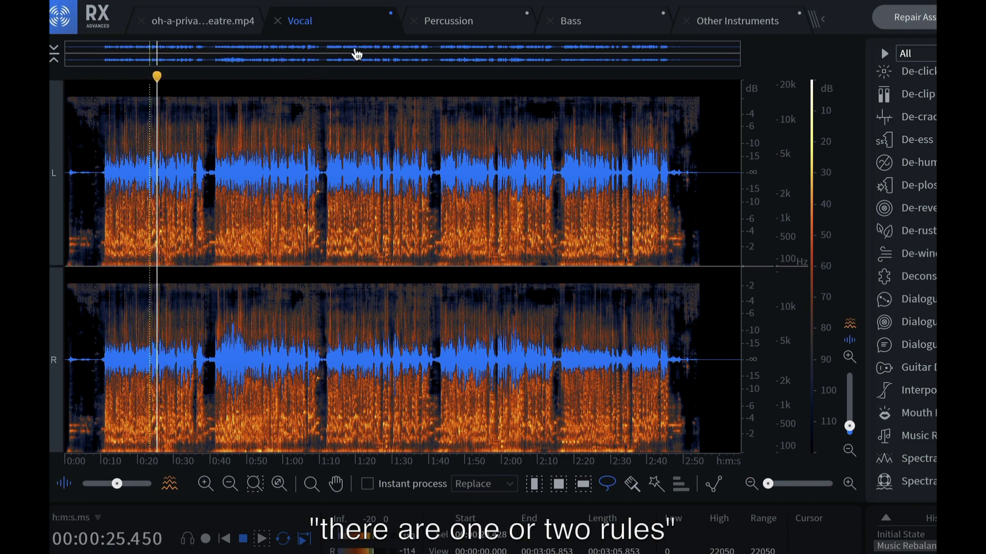
Play the Percussion stem from about 0:37 and again from 1:10
click(434, 22)
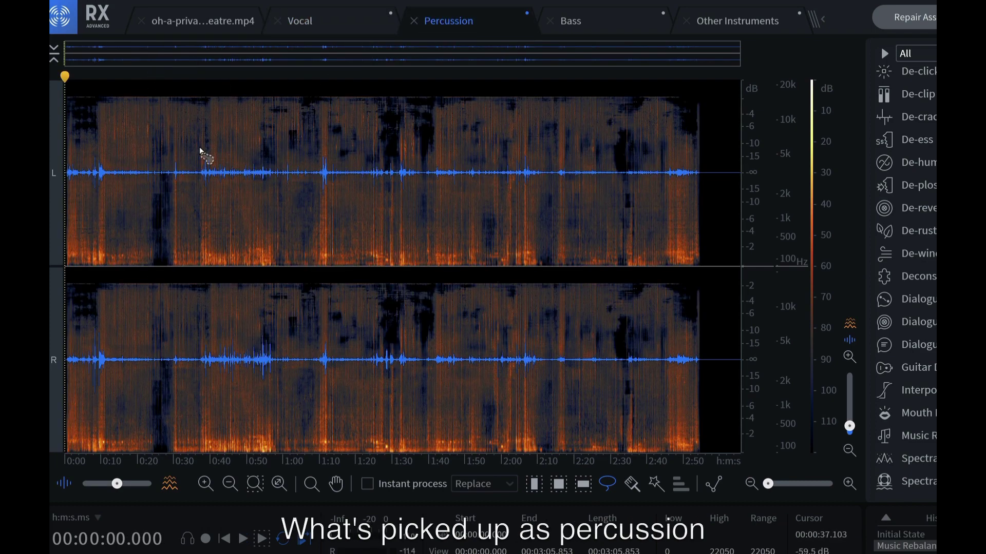
click(199, 151)
key(space)
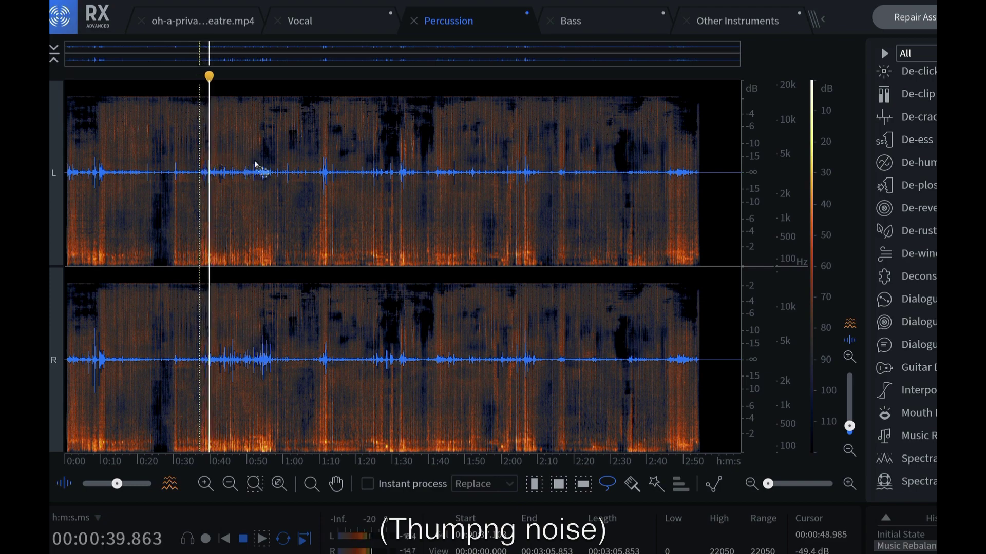
key(space)
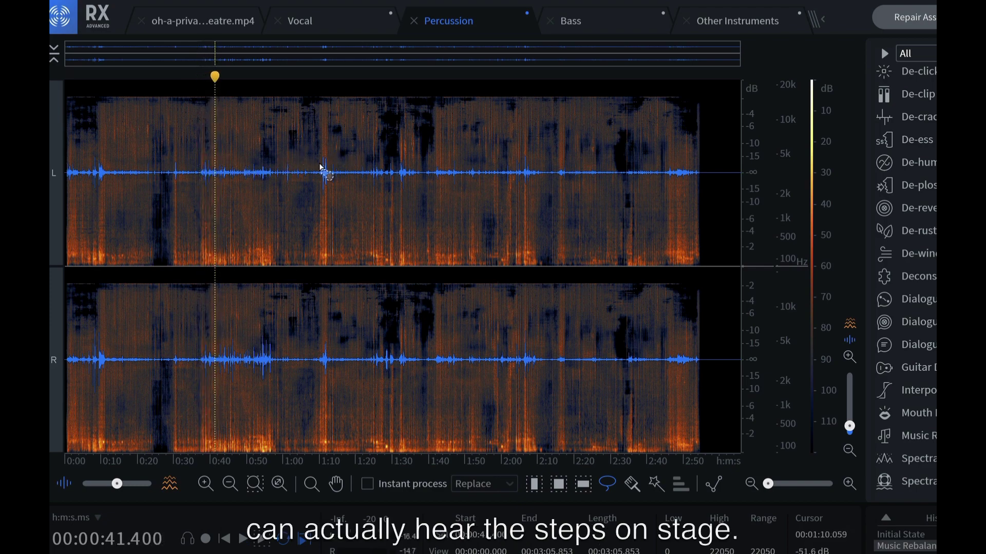
click(319, 171)
key(space)
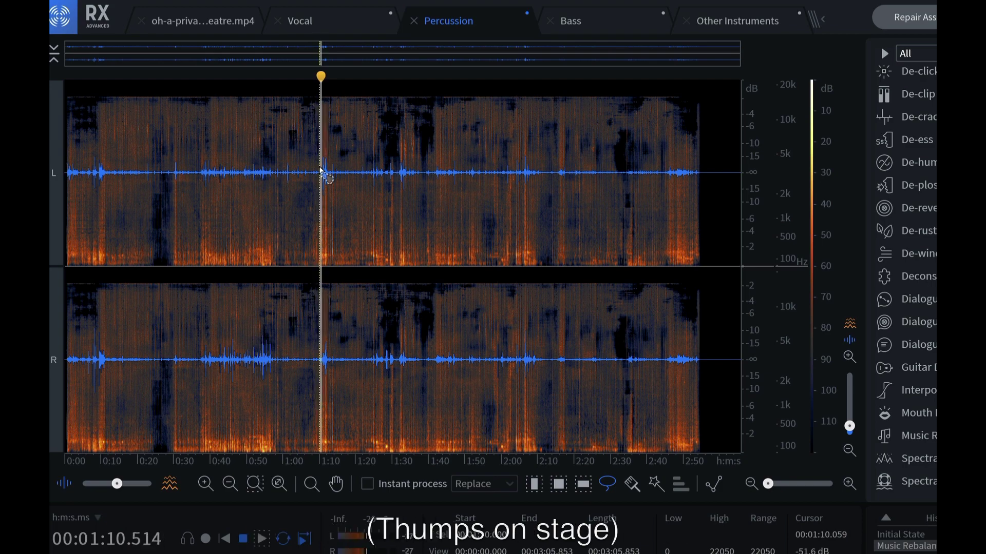
key(space)
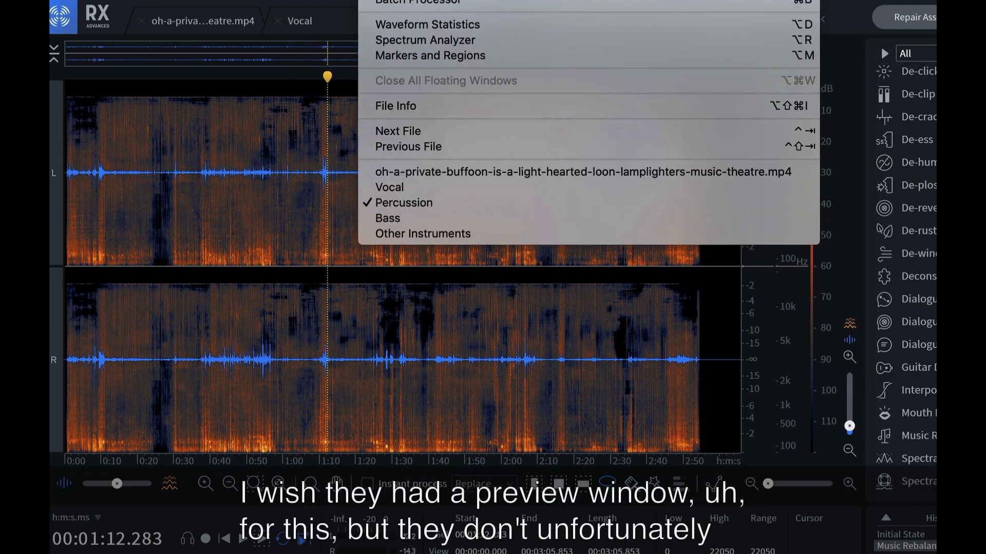
Play the Bass stem from about 0:20 and the Other Instruments stem from about 1:04
key(Escape)
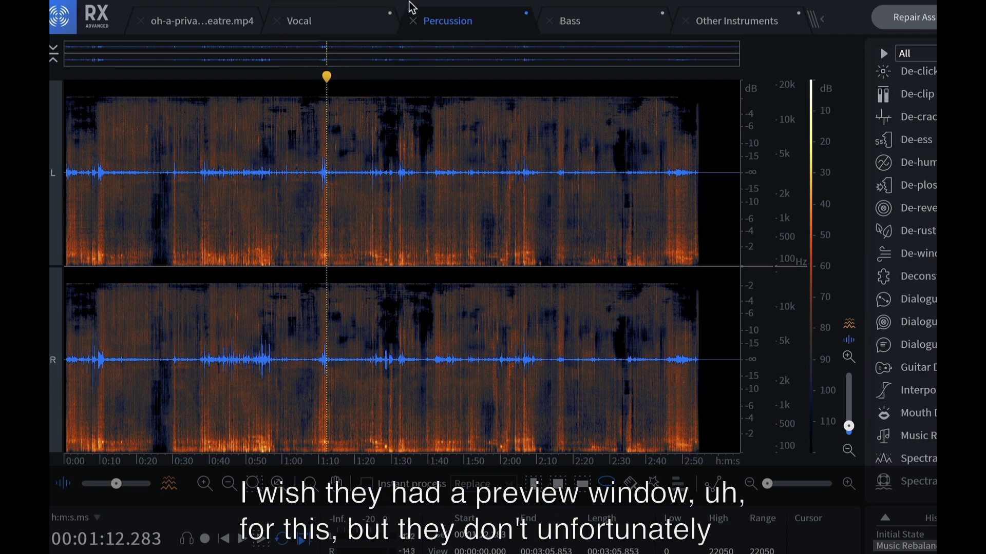
click(590, 15)
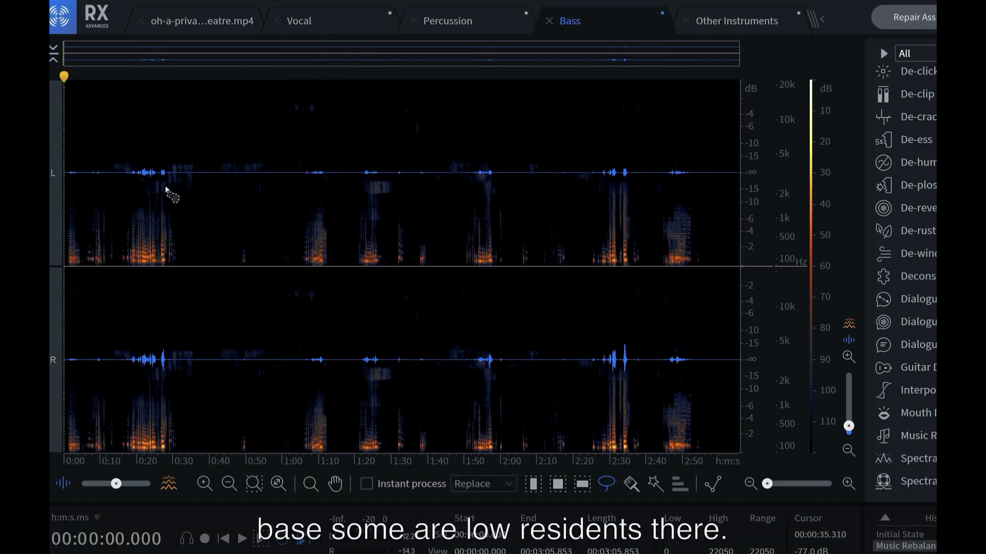
click(137, 180)
key(space)
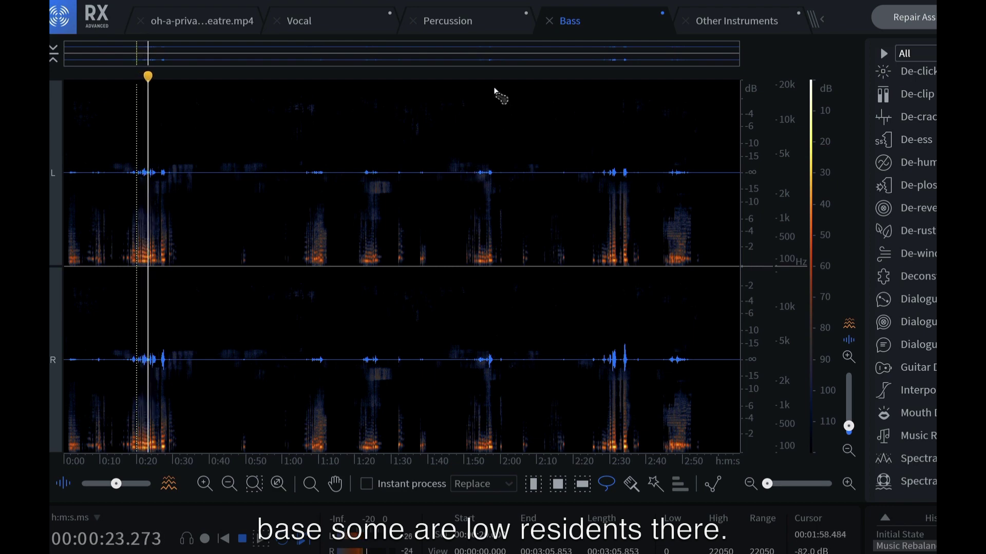
key(space)
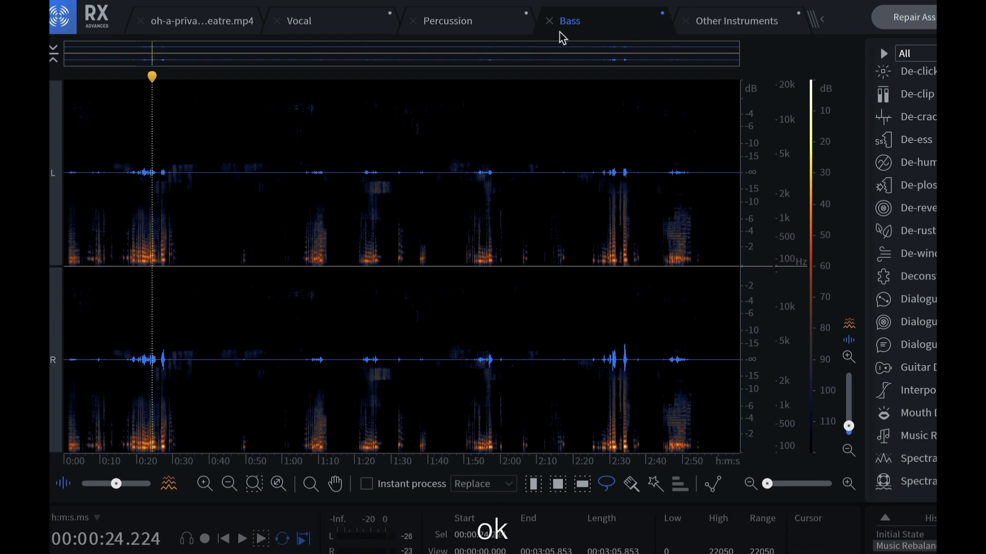
click(724, 18)
click(298, 150)
key(space)
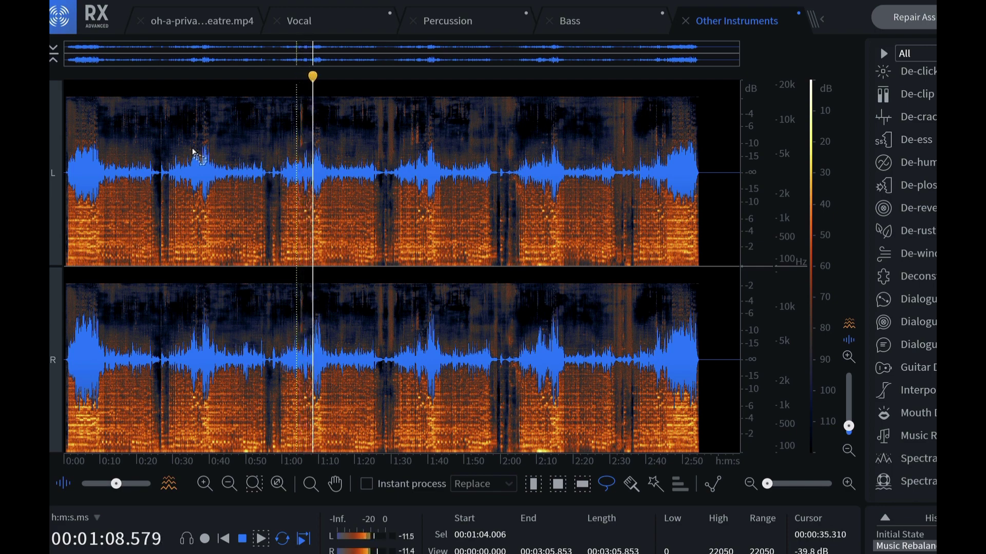
key(space)
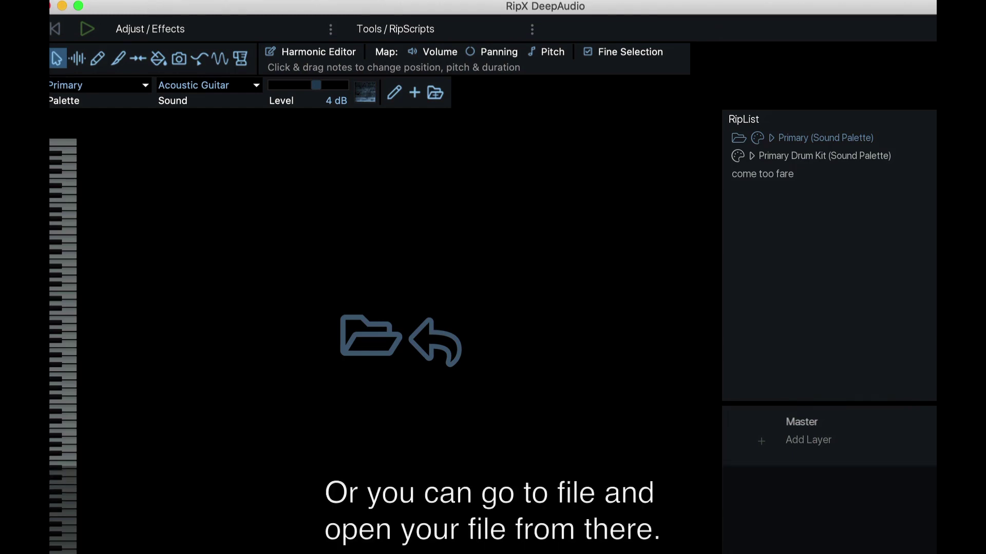
Open the File menu in RipX DeepAudio to load the theatre-play recording
click(88, 0)
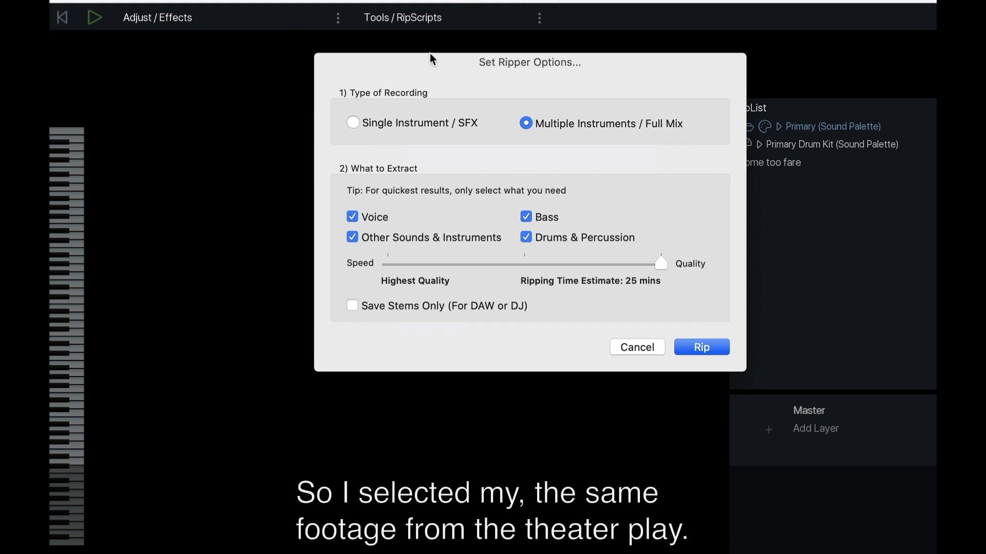
Choose Multiple Instruments / Full Mix ripping with all four stems at highest quality
drag(430, 55, 310, 69)
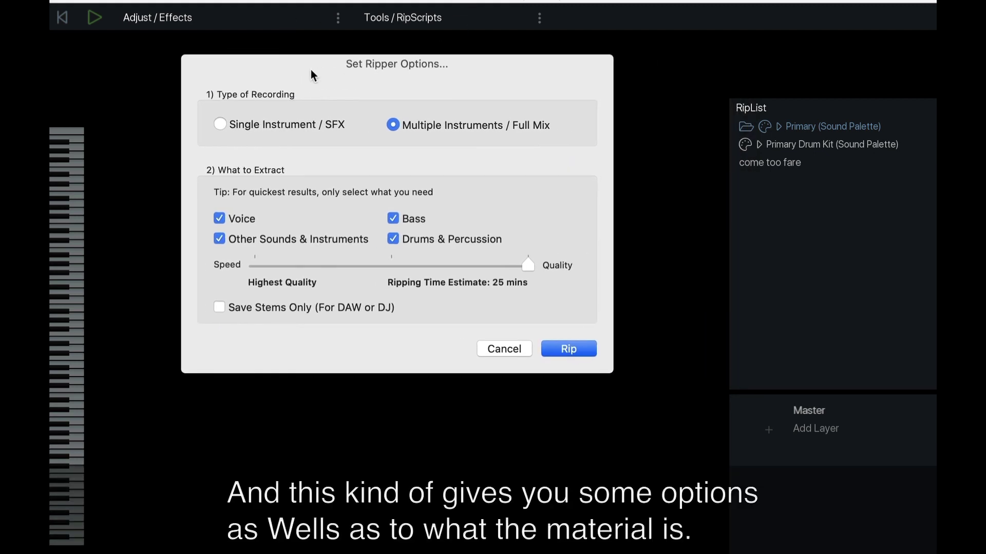
click(220, 124)
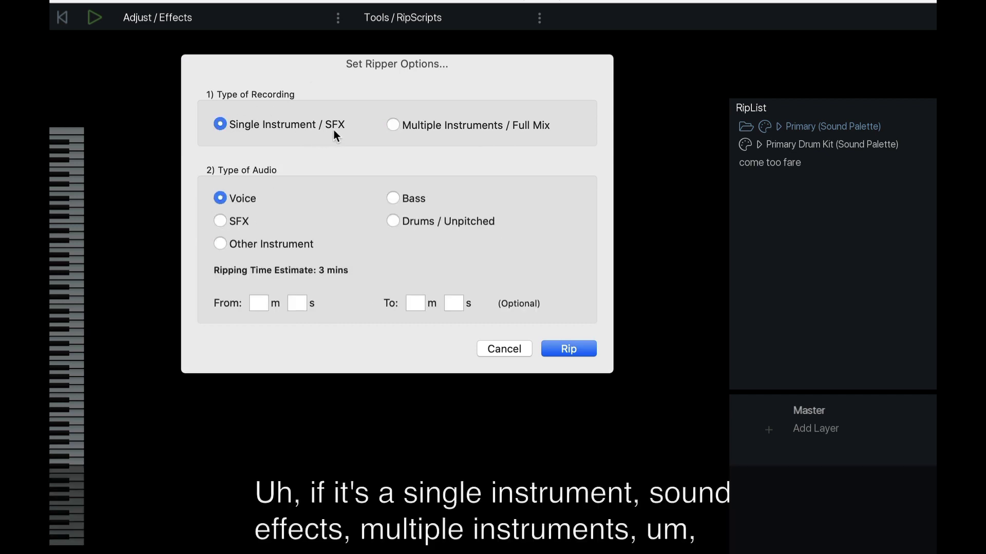
click(408, 126)
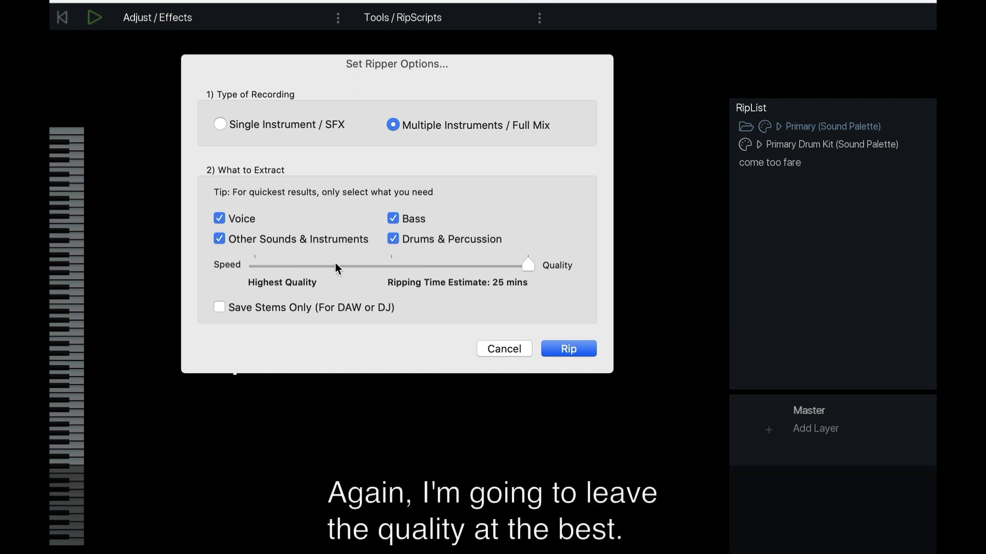
mouse_move(528, 265)
mouse_down()
mouse_move(399, 273)
mouse_move(536, 272)
mouse_up()
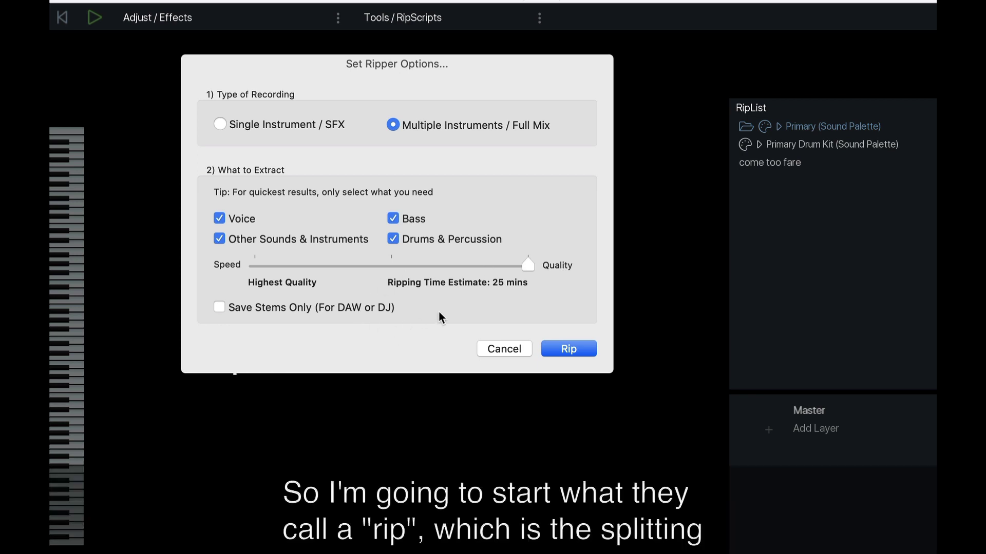
drag(460, 0, 462, 11)
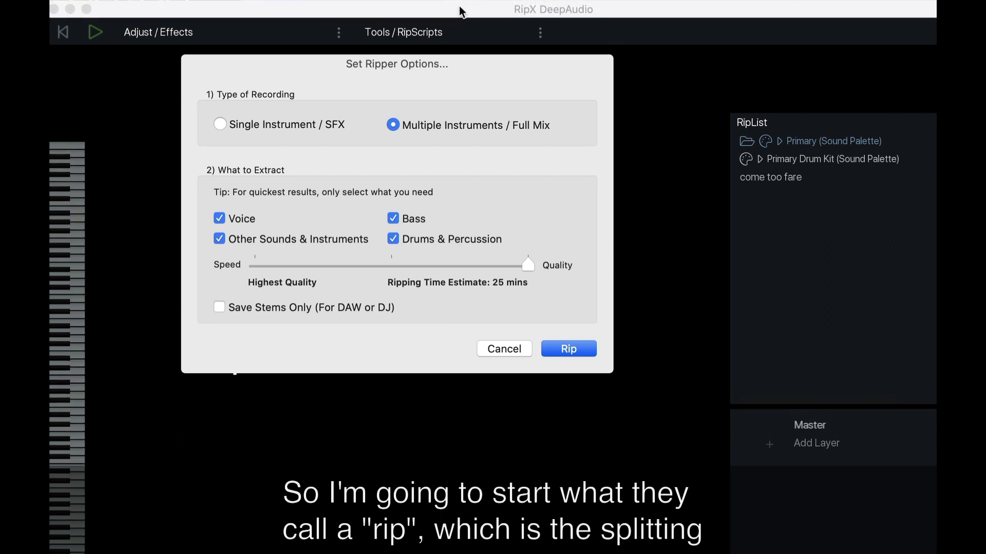
mouse_move(511, 82)
mouse_down()
mouse_move(510, 70)
mouse_move(522, 66)
mouse_up()
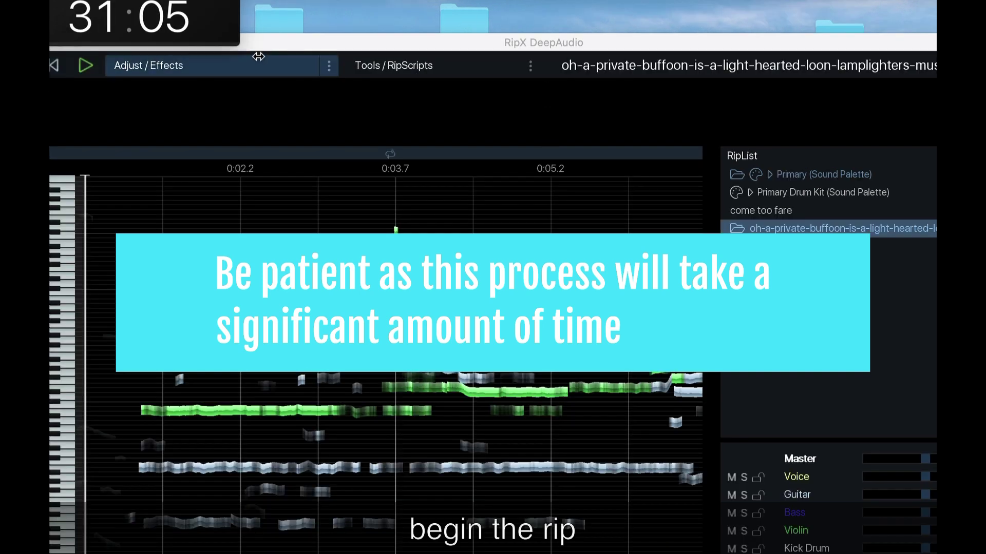
Play the ripped song from about 0:02.2 and move the video preview aside
mouse_move(171, 33)
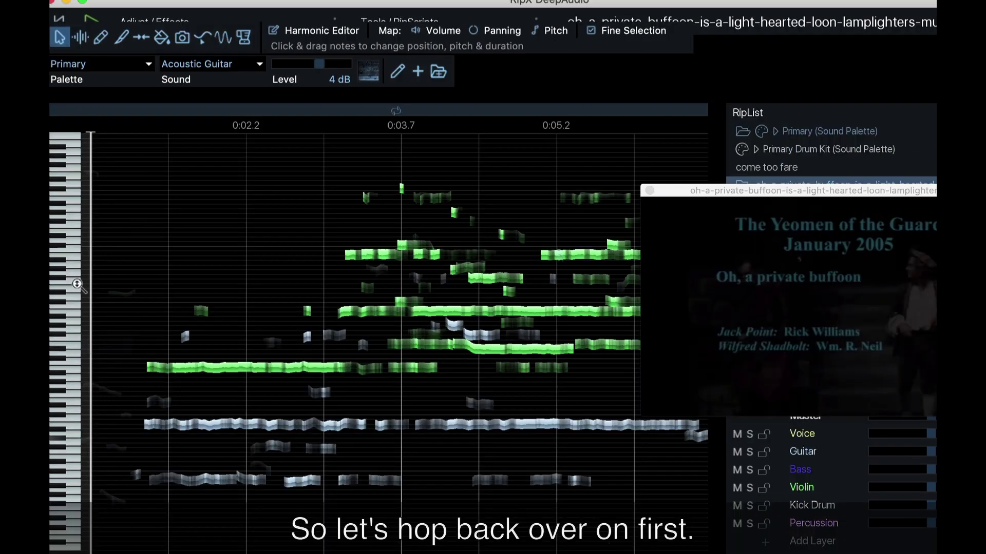
click(234, 170)
key(space)
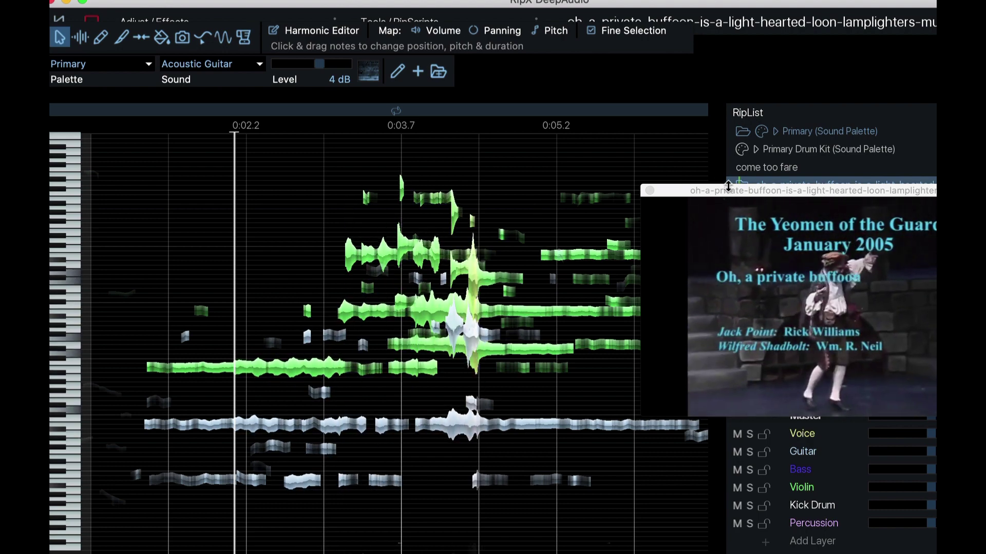
drag(695, 186, 184, 124)
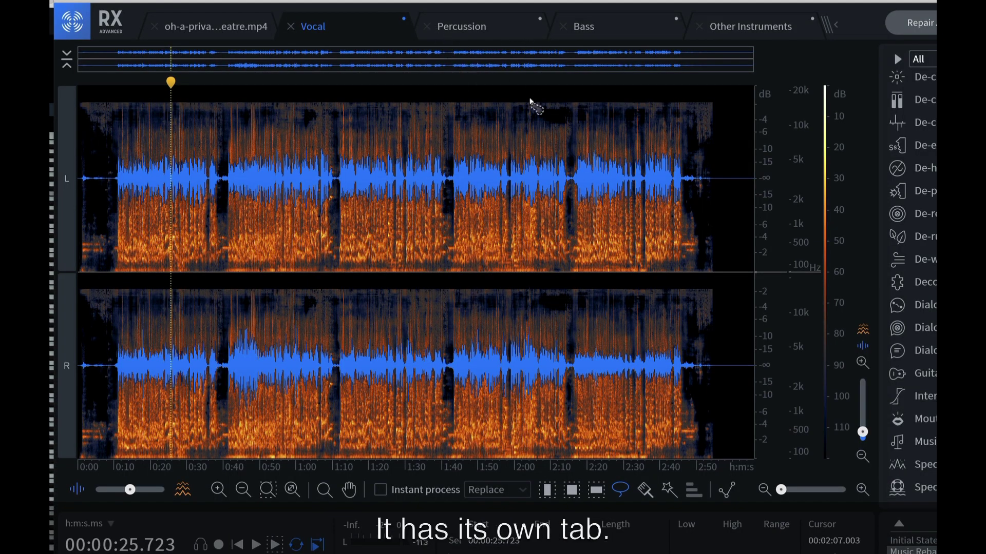
Return to the Vocal stem and play it from about 16.9 to 28 seconds
click(464, 27)
click(374, 21)
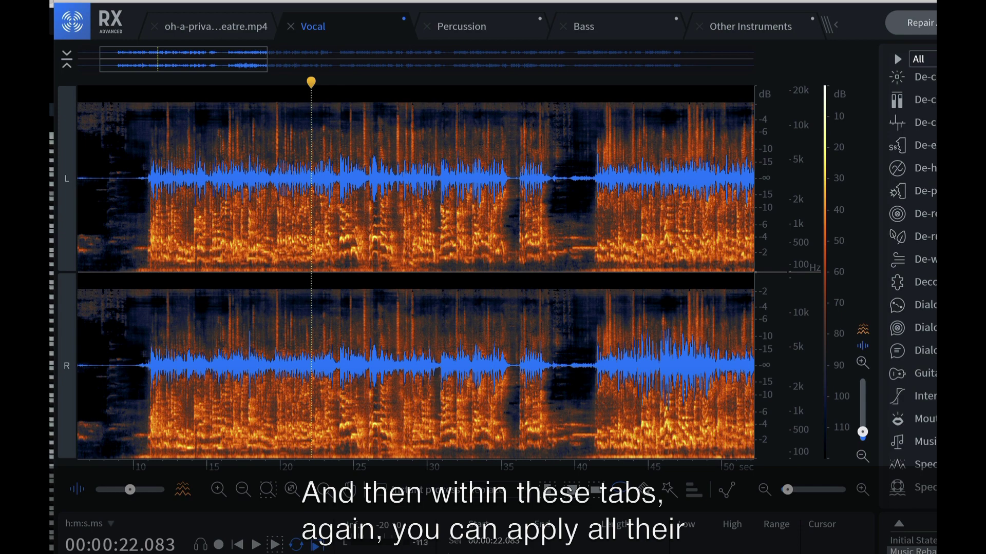
scroll(911, 277, down, 3)
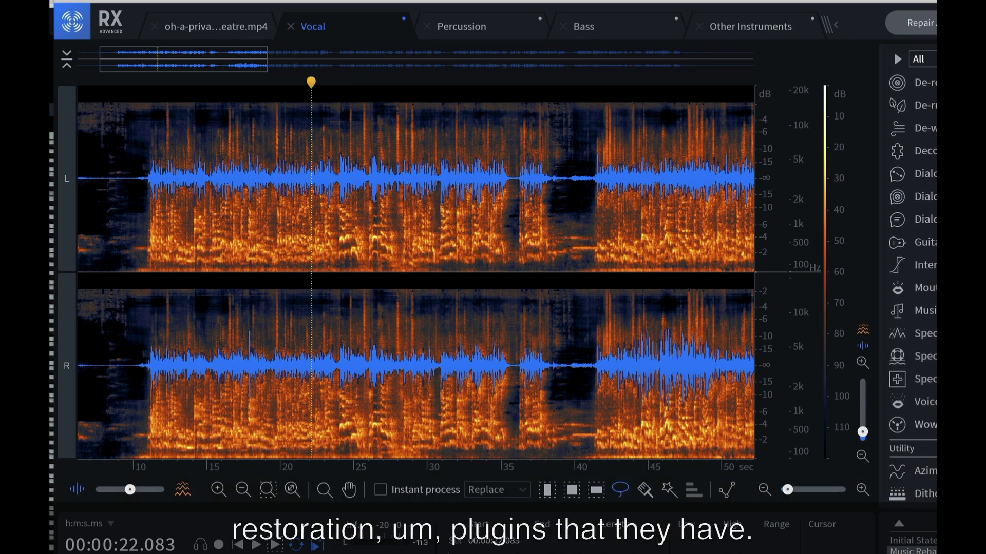
scroll(911, 277, down, 1)
scroll(912, 277, up, 7)
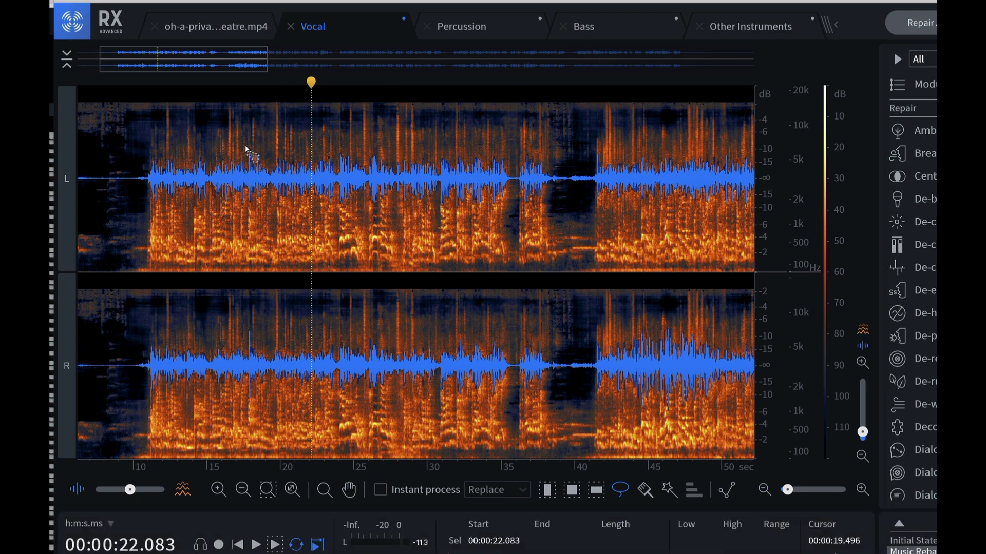
key(space)
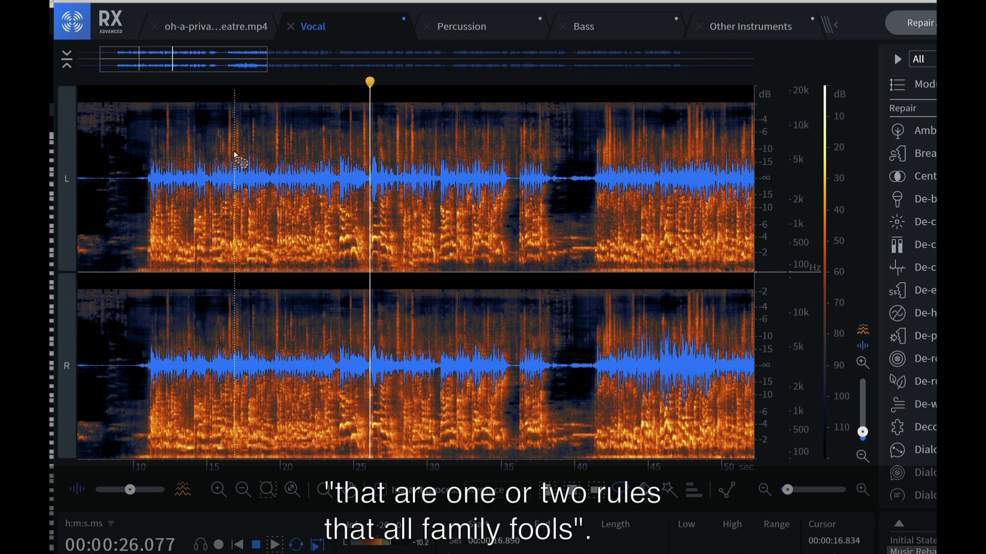
key(space)
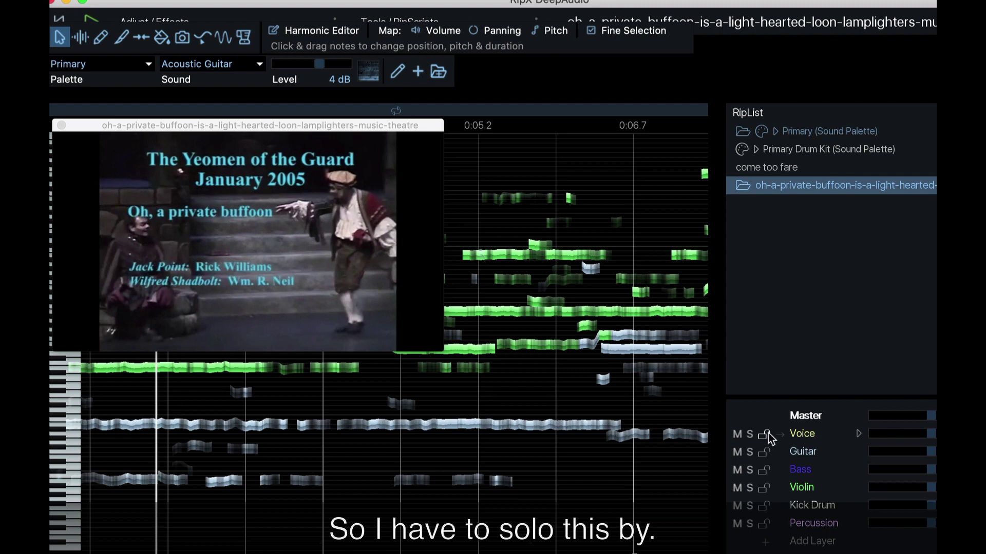
Solo the Voice layer in the RipX layer mixer so only vocals play
click(749, 434)
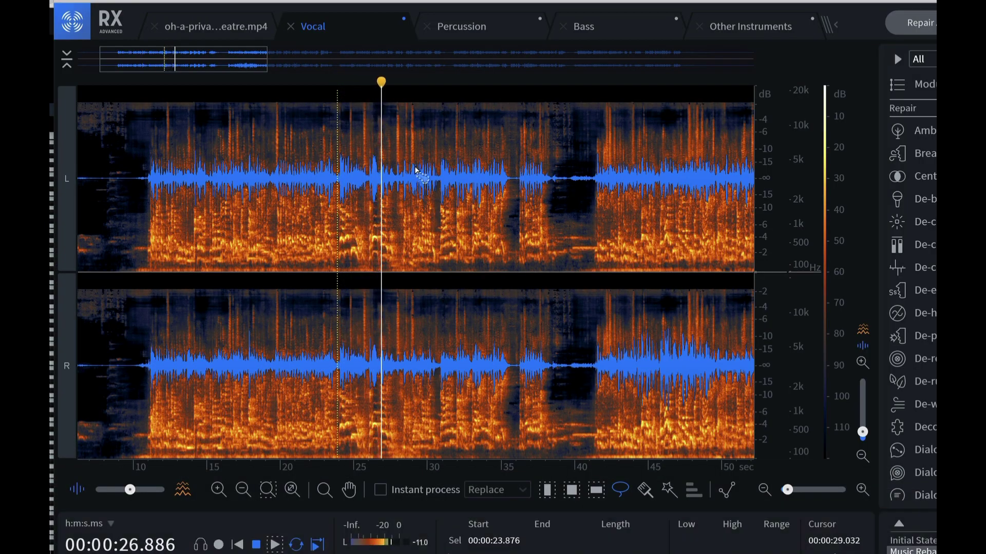
Zoom in around 26.9 s and back out, then replay the Vocal stem from 0:36
key(space)
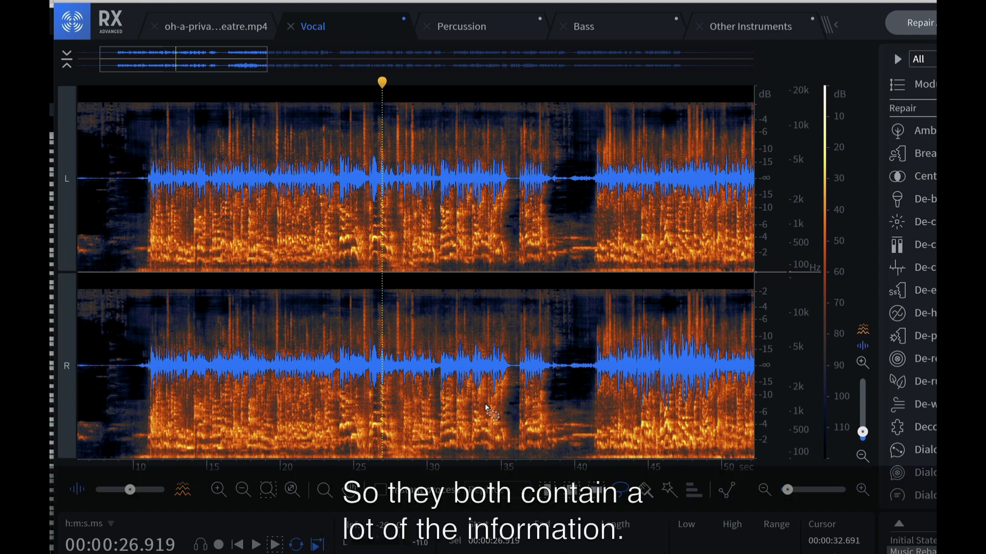
drag(791, 492, 804, 491)
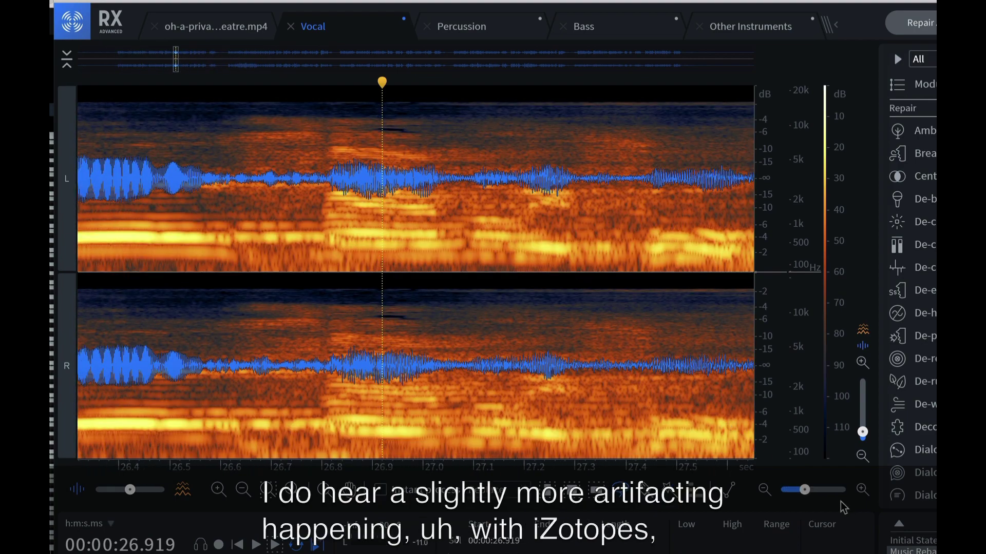
drag(807, 493, 789, 486)
scroll(543, 359, right, 10)
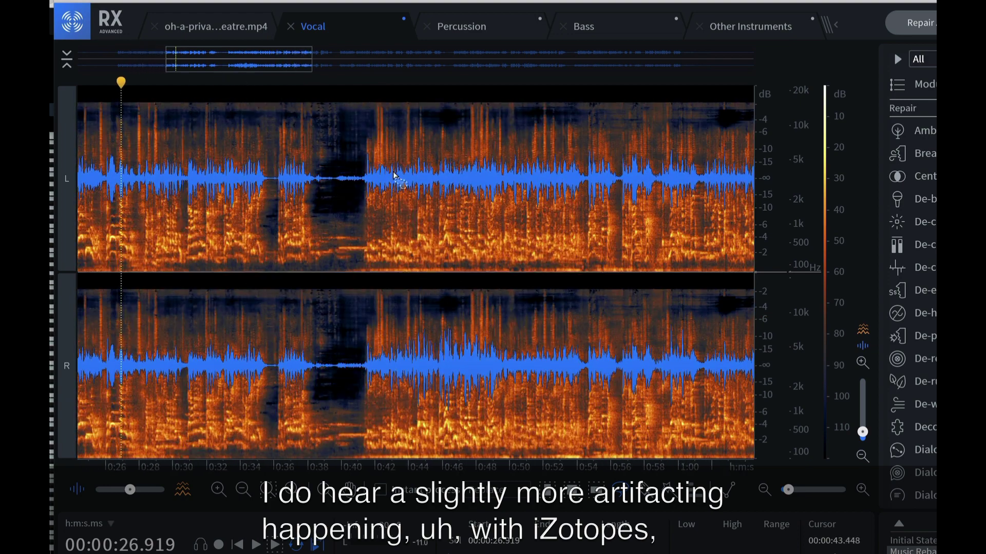
key(space)
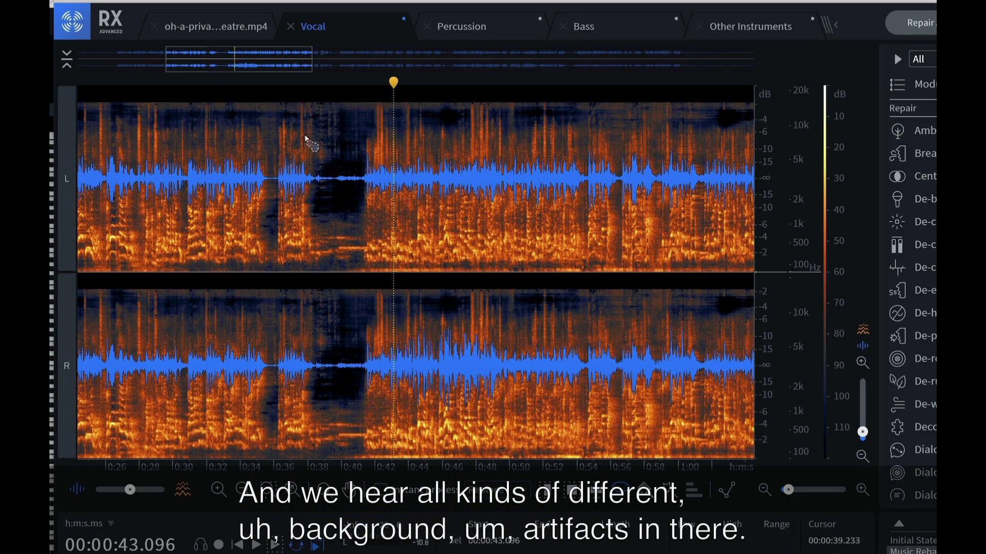
click(274, 114)
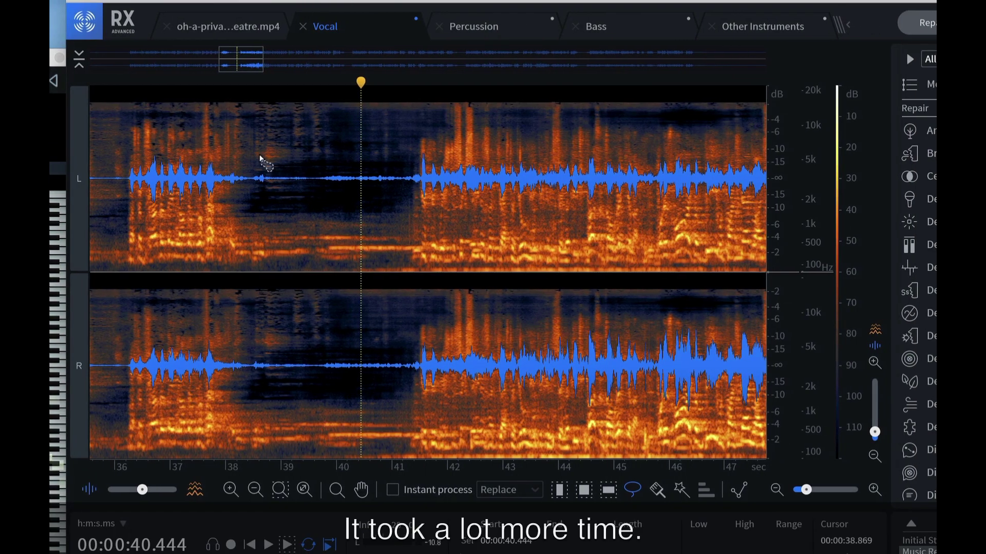
key(space)
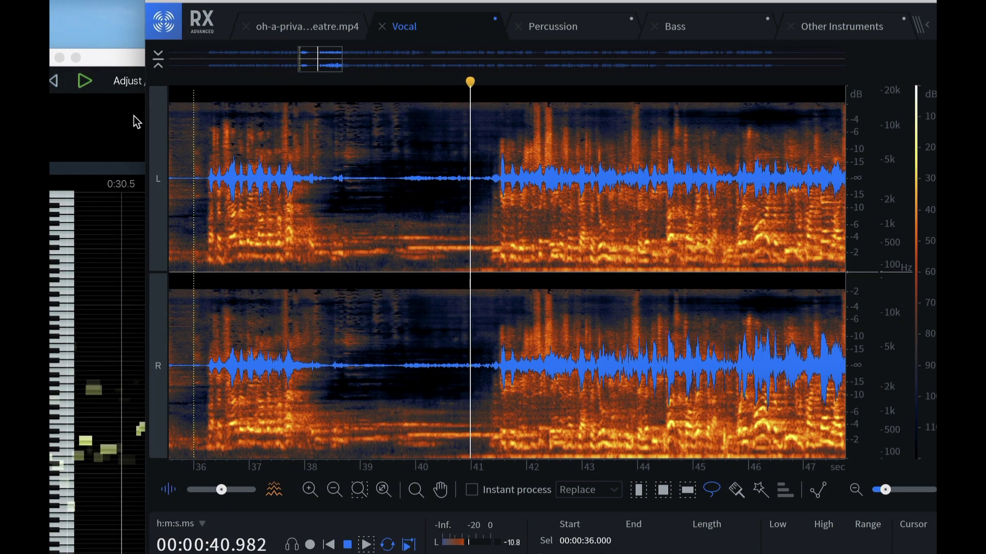
key(space)
Replay the soloed Voice layer from about 0:36 with Map: Pitch, then return to iZotope RX
click(121, 125)
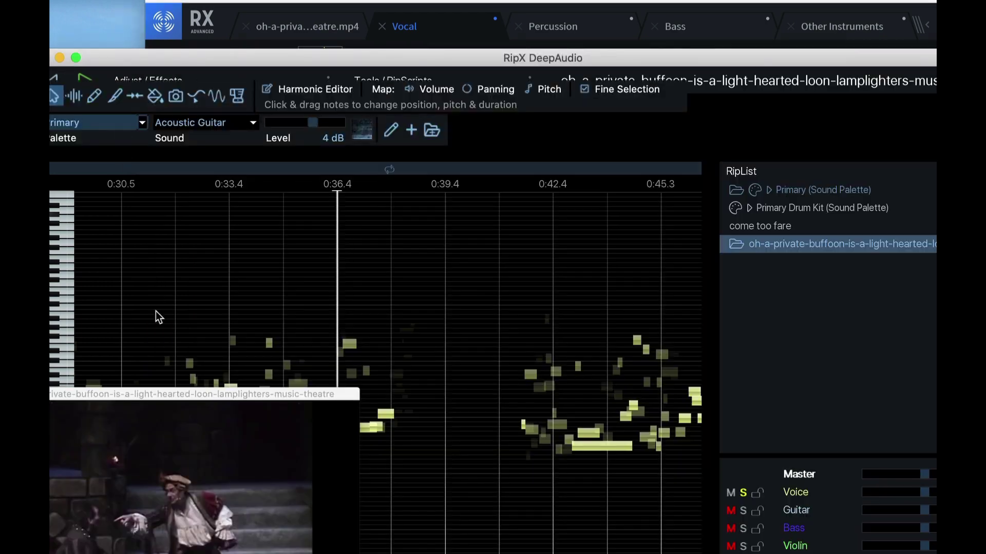
click(321, 248)
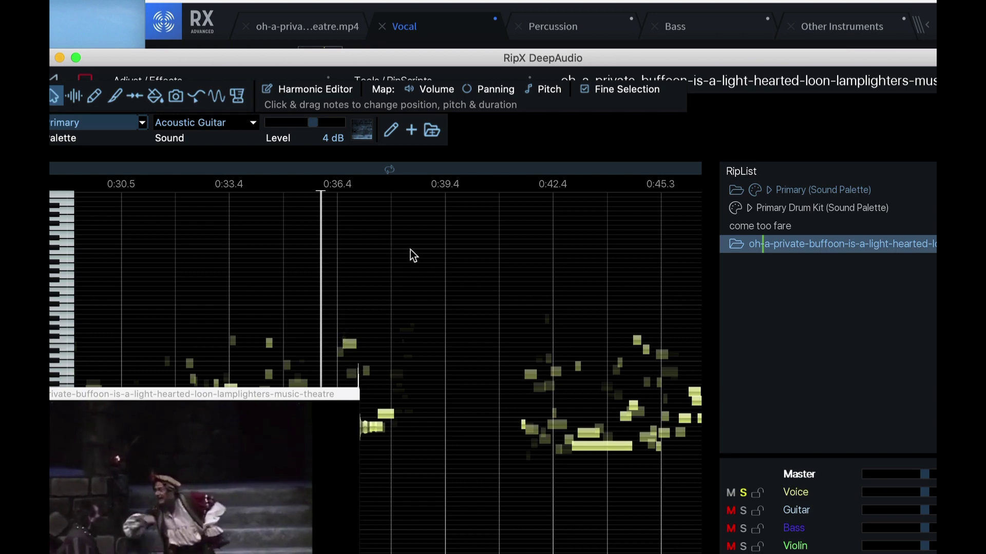
scroll(417, 250, right, 3)
scroll(424, 251, right, 5)
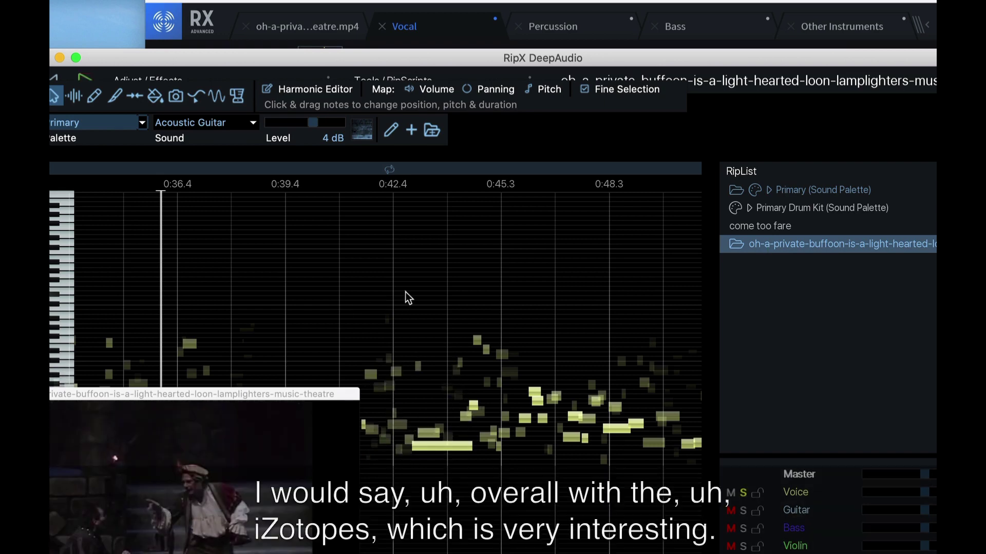
click(544, 88)
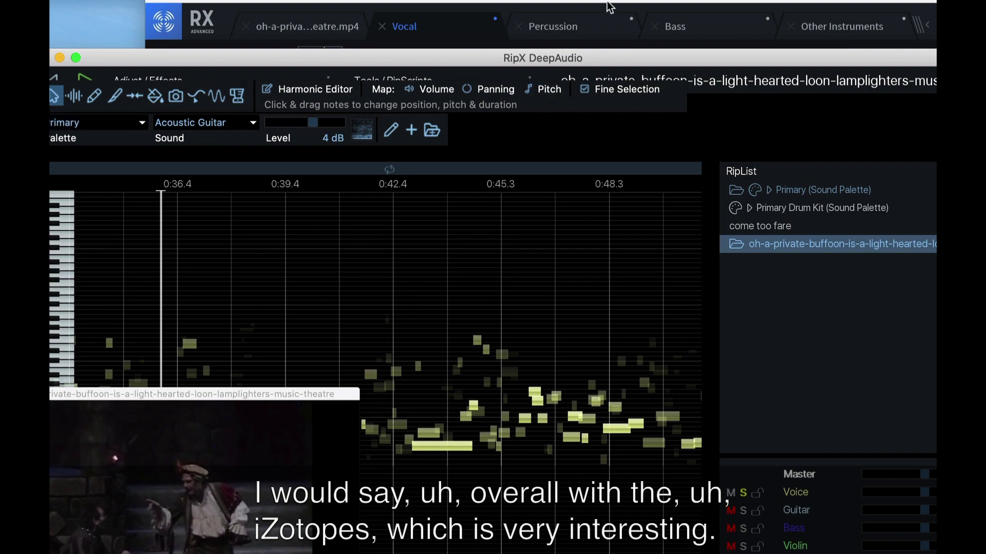
drag(612, 2, 590, 3)
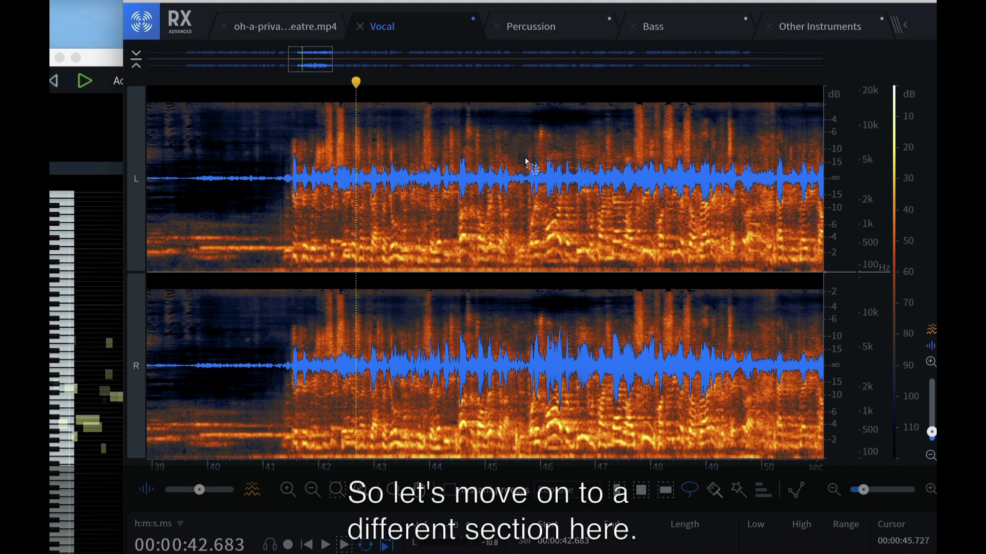
Show the separated Percussion stem and play it from about 0:17, then from about 0:42
click(550, 28)
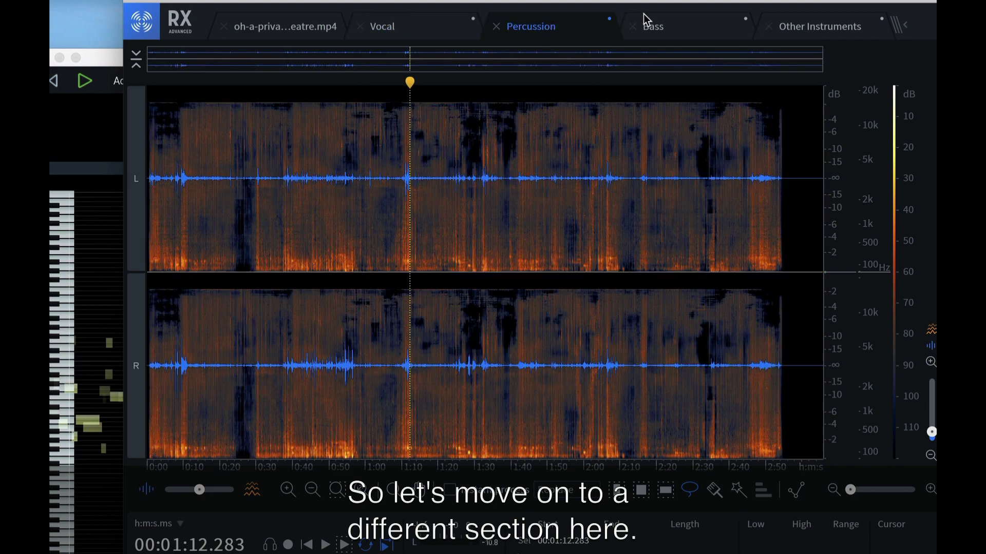
click(810, 30)
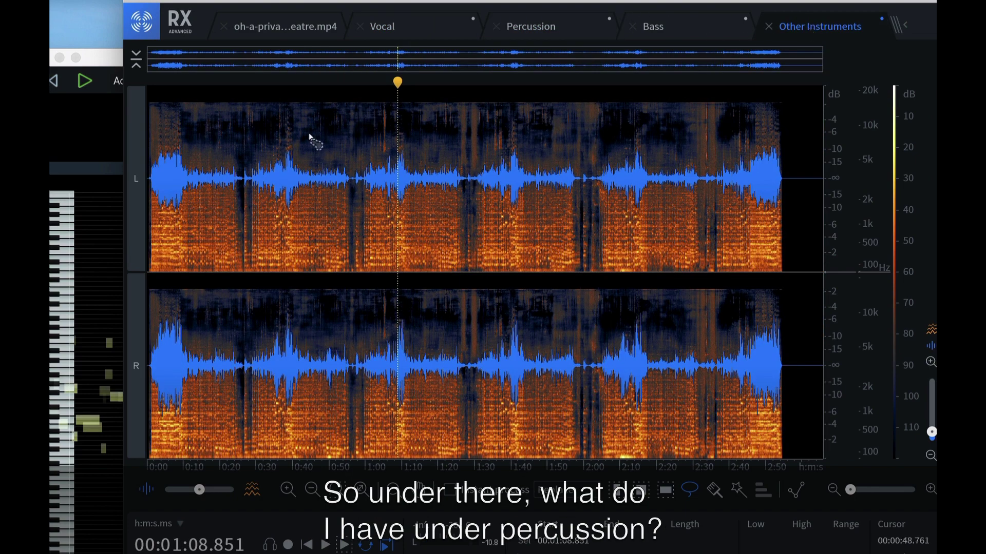
click(537, 37)
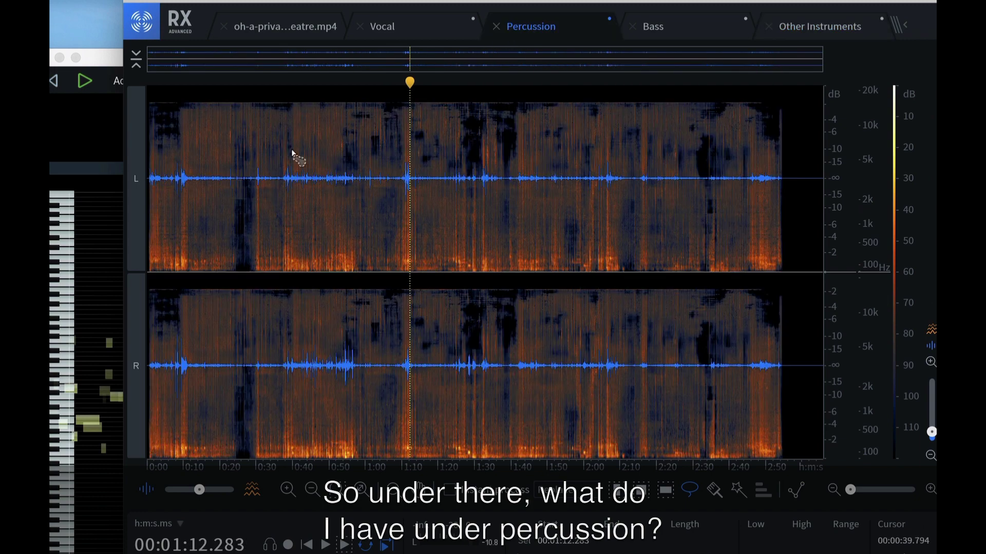
click(212, 154)
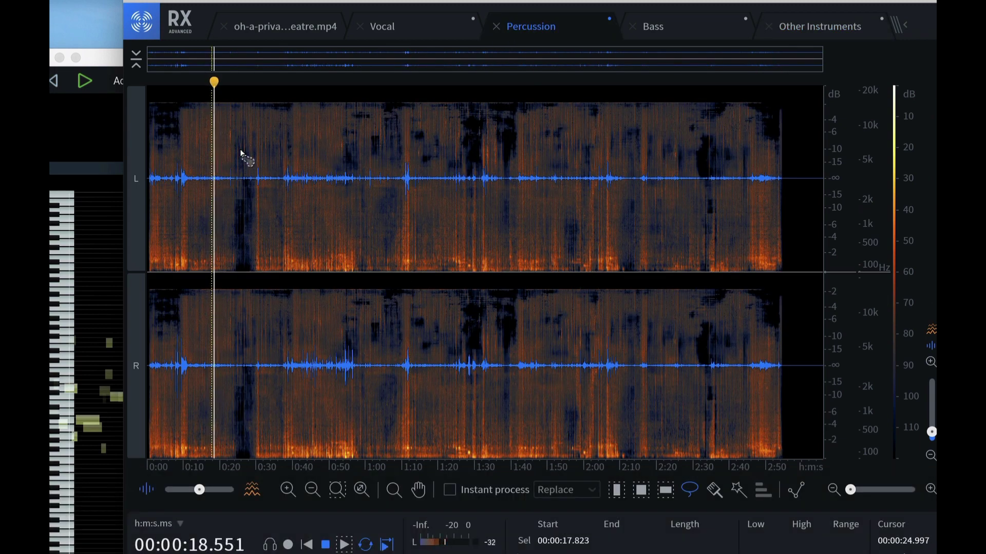
click(302, 129)
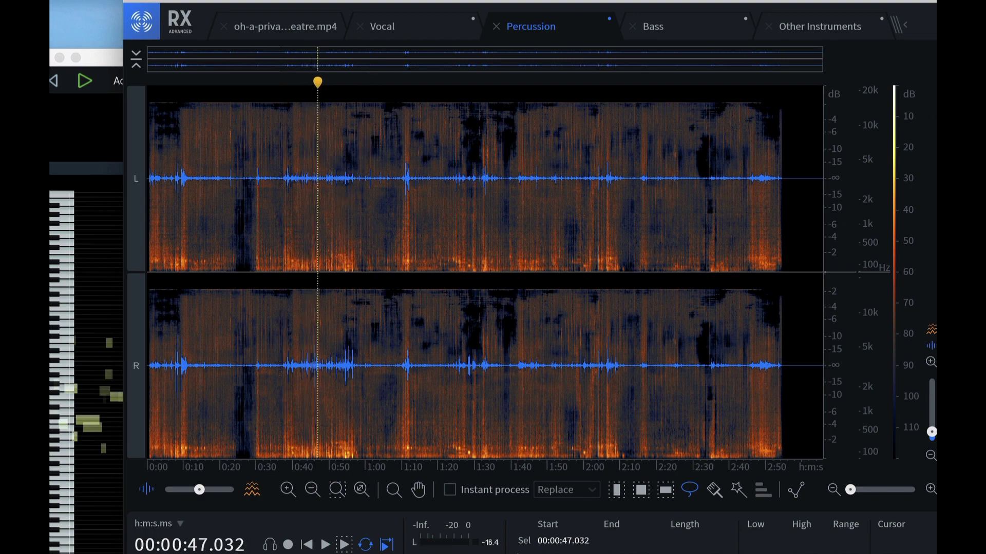
In RipX, unsolo Voice, solo the Kick Drum layer and play it from a later point
click(100, 134)
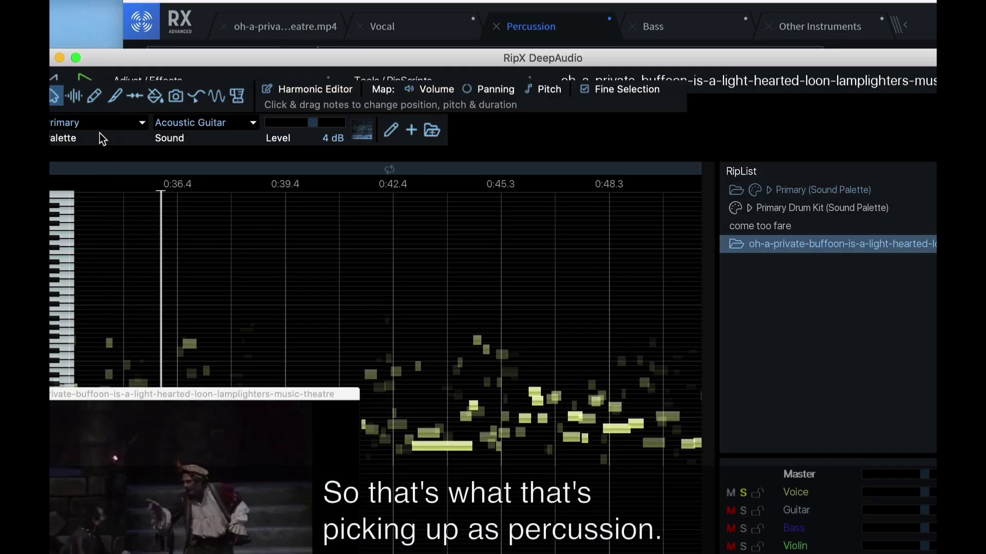
click(744, 494)
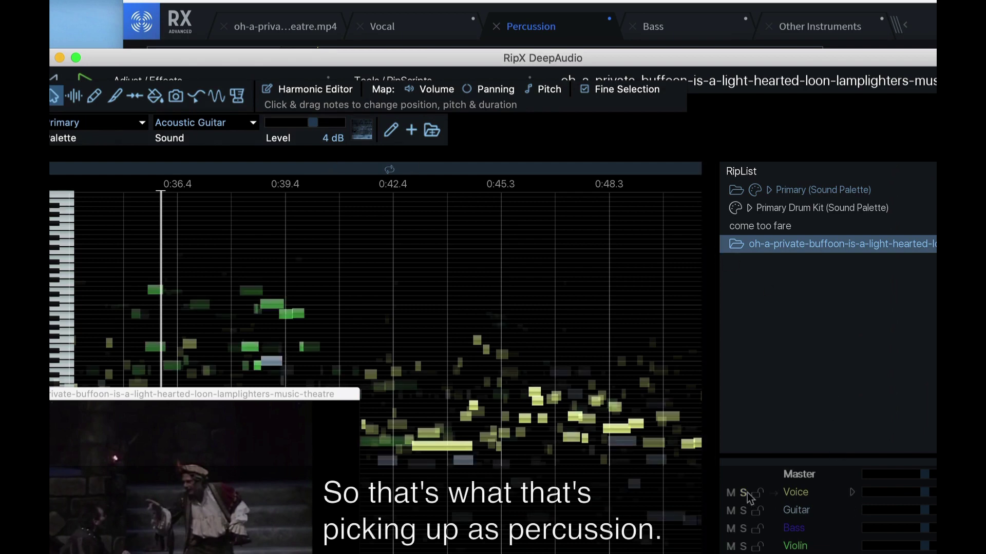
click(743, 553)
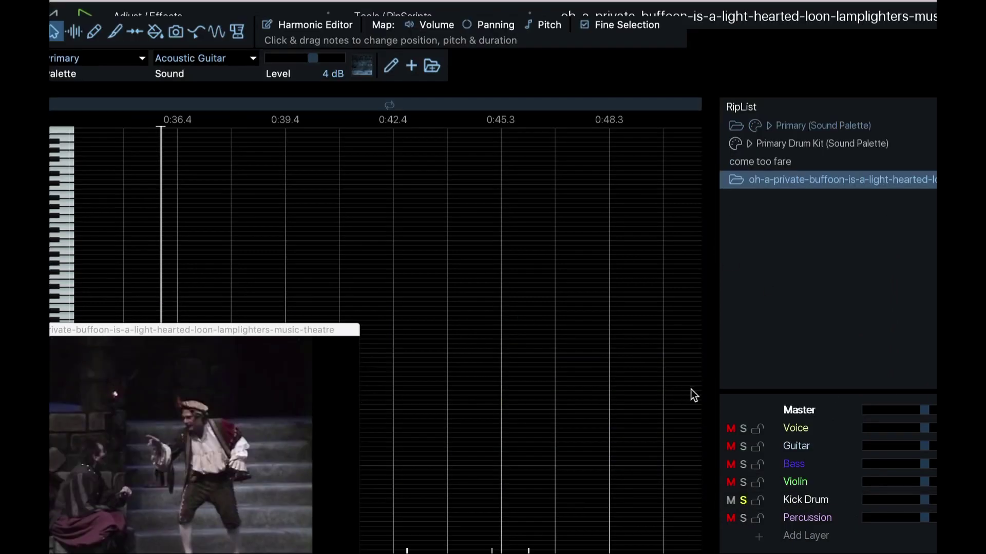
drag(285, 329, 573, 20)
click(253, 451)
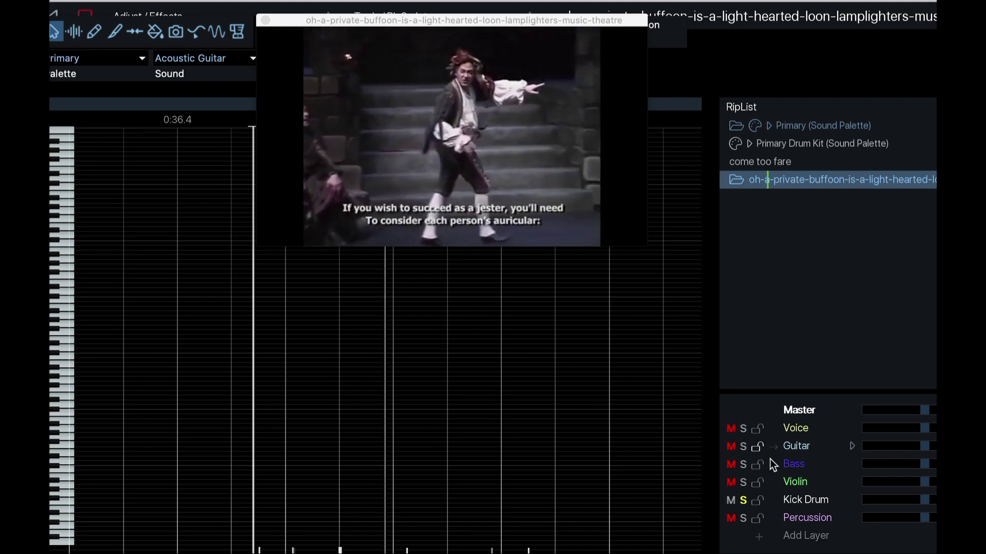
Add the Percussion layer to the solos and listen along the timeline
click(742, 519)
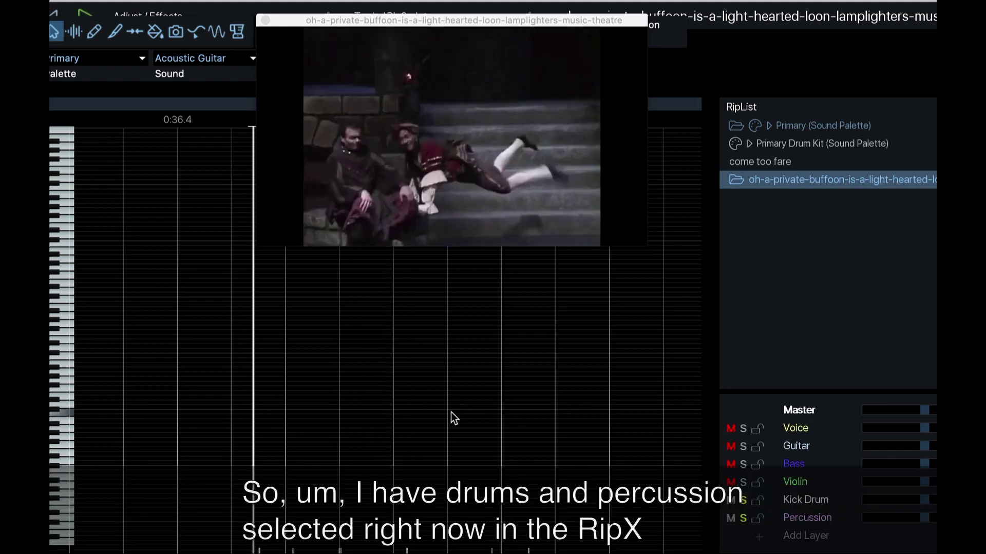
scroll(405, 402, left, 3)
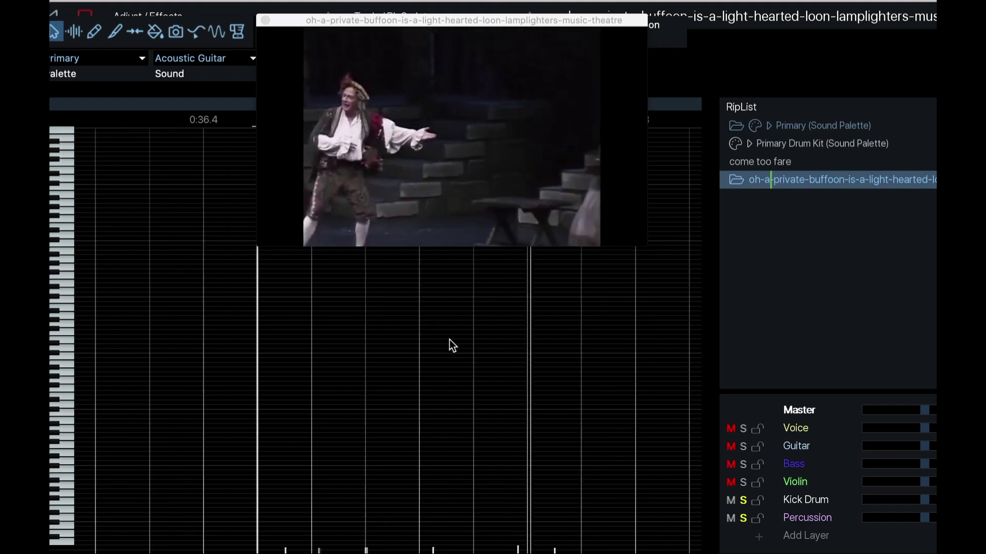
scroll(451, 340, right, 2)
scroll(448, 340, right, 5)
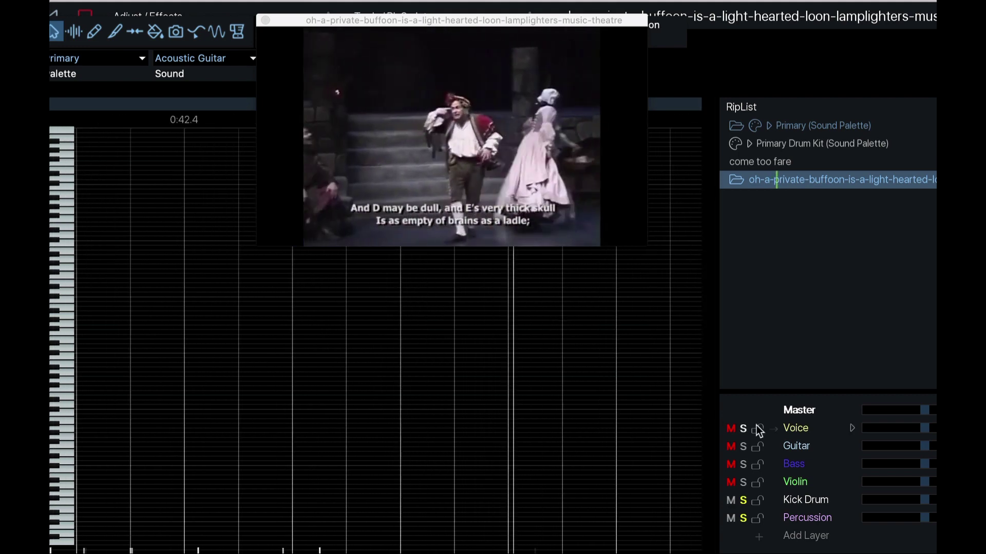
Clear the solos and solo only the Bass layer
click(744, 518)
scroll(598, 421, right, 5)
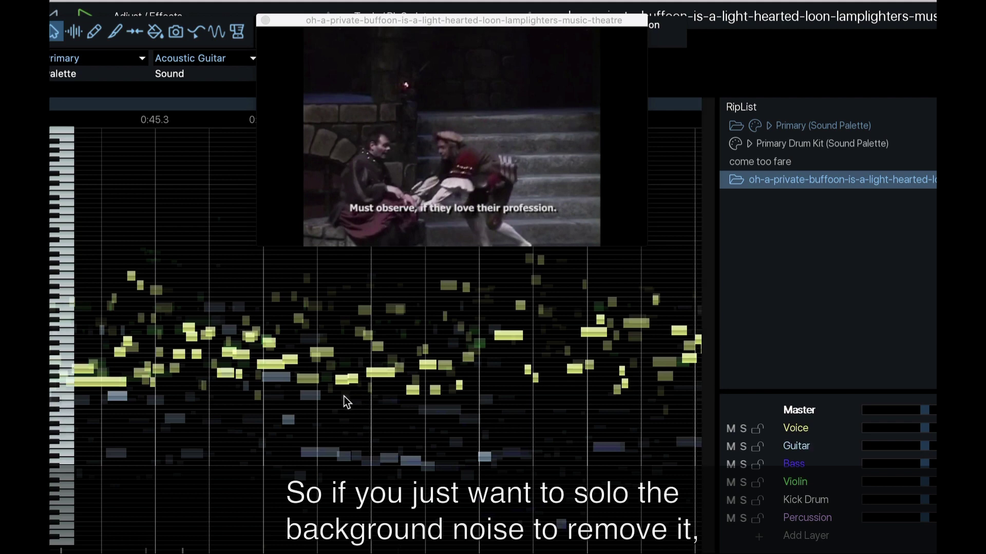
scroll(565, 384, right, 5)
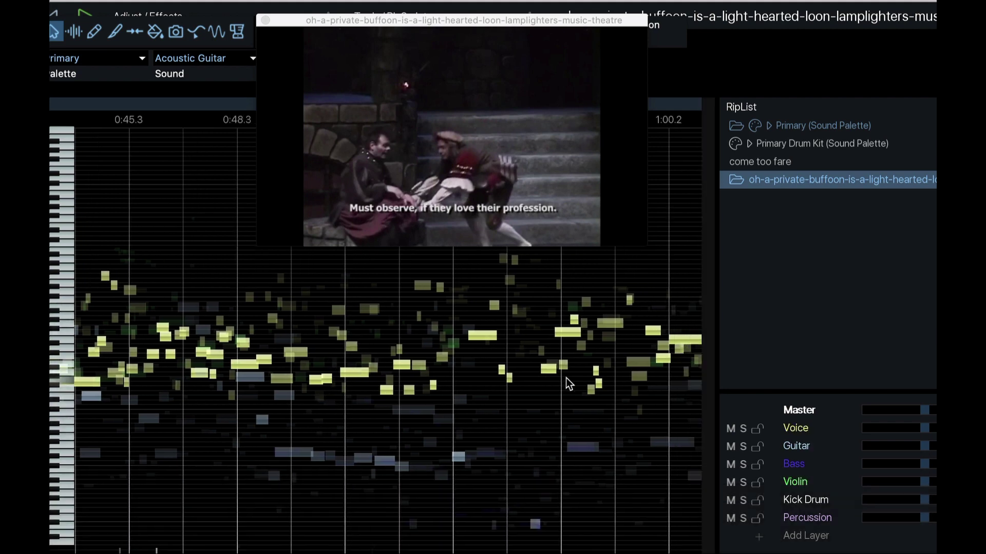
click(743, 464)
Play the iZotope RX stem from 0:20, zooming in on a short stretch and back out
click(269, 396)
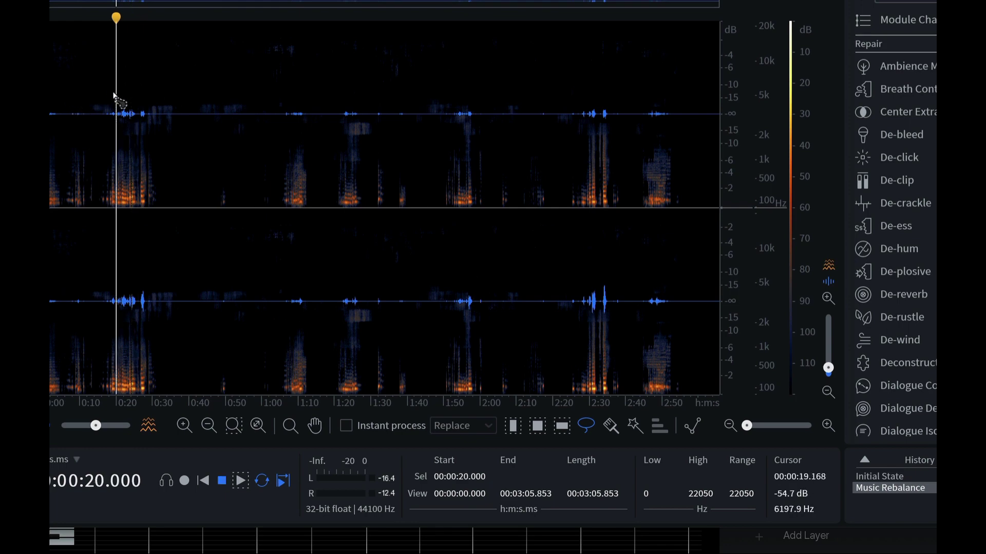
key(space)
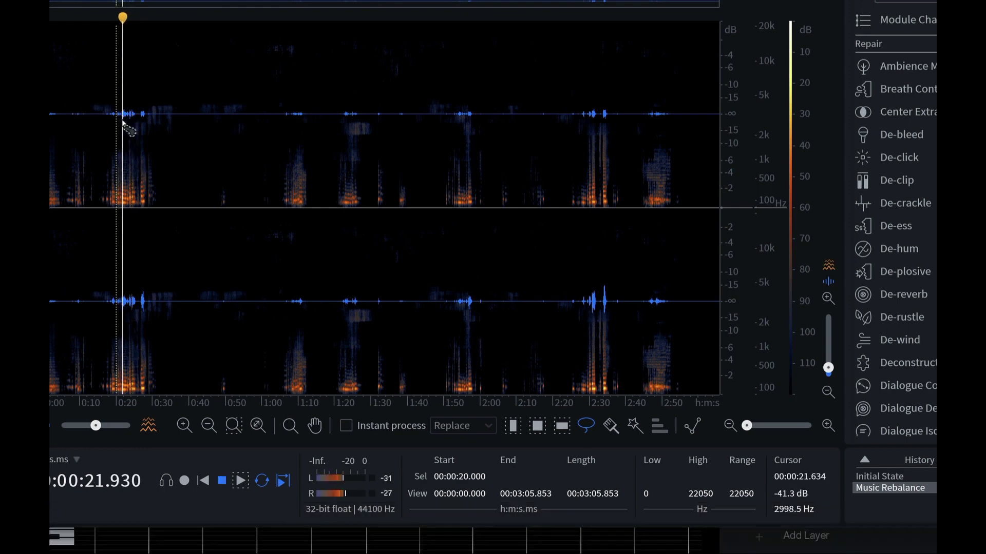
drag(747, 426, 769, 426)
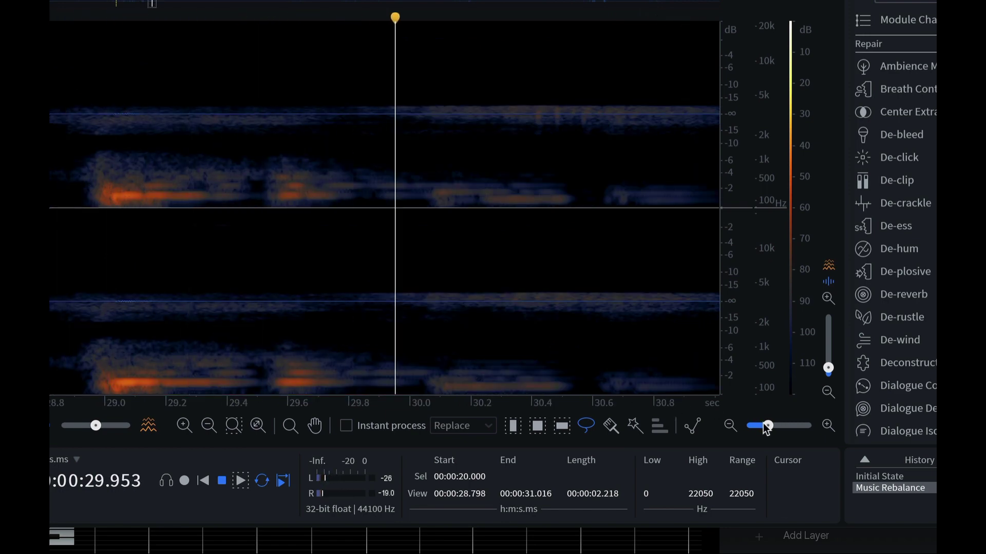
drag(766, 427, 747, 427)
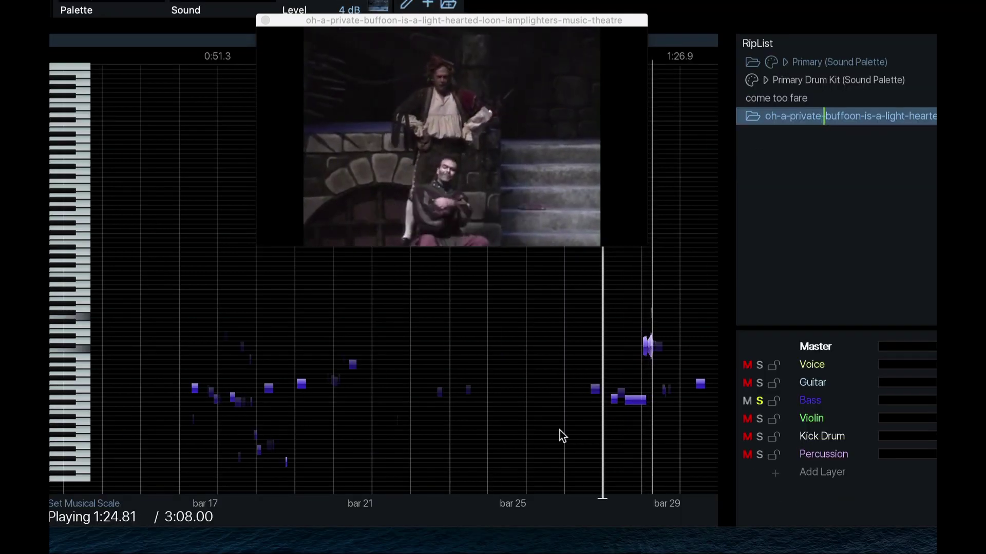
Zoom to the soloed Bass passage and play it twice from about 1:24
scroll(562, 433, right, 3)
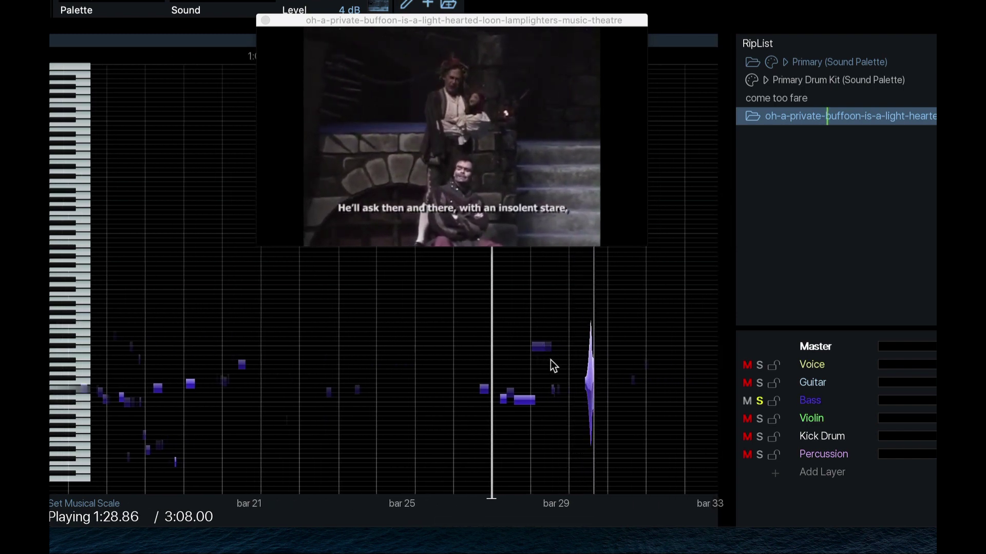
scroll(550, 359, up, 5)
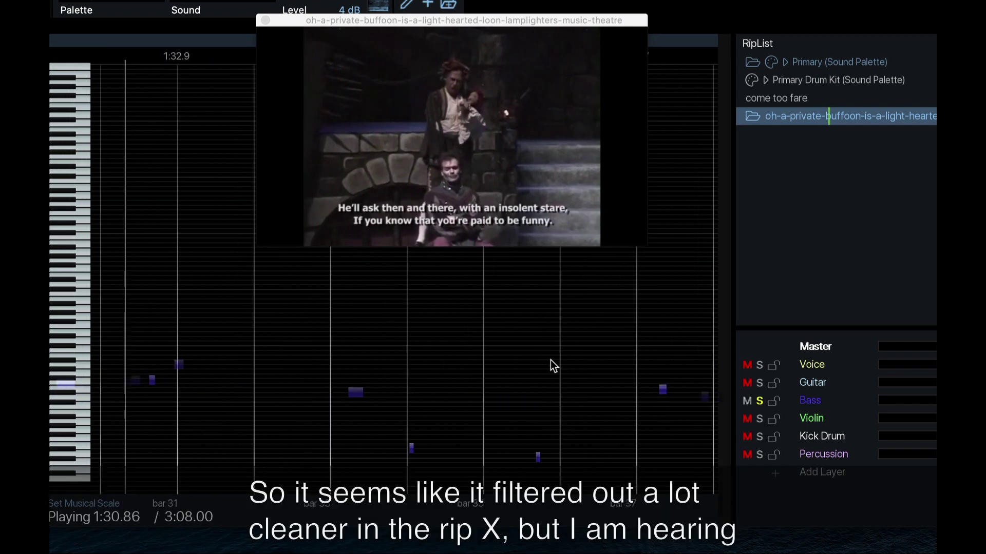
scroll(513, 376, left, 5)
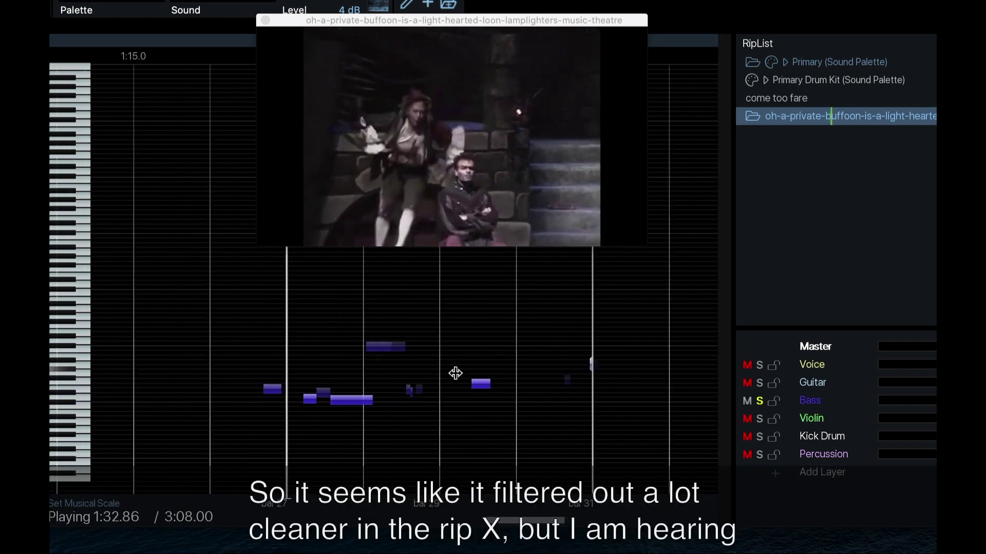
scroll(441, 364, up, 3)
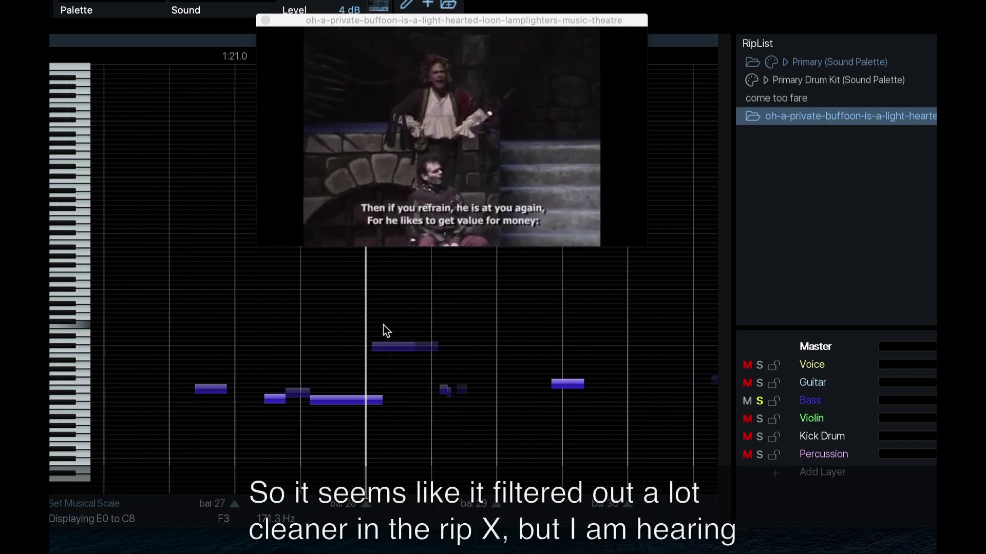
scroll(384, 325, up, 4)
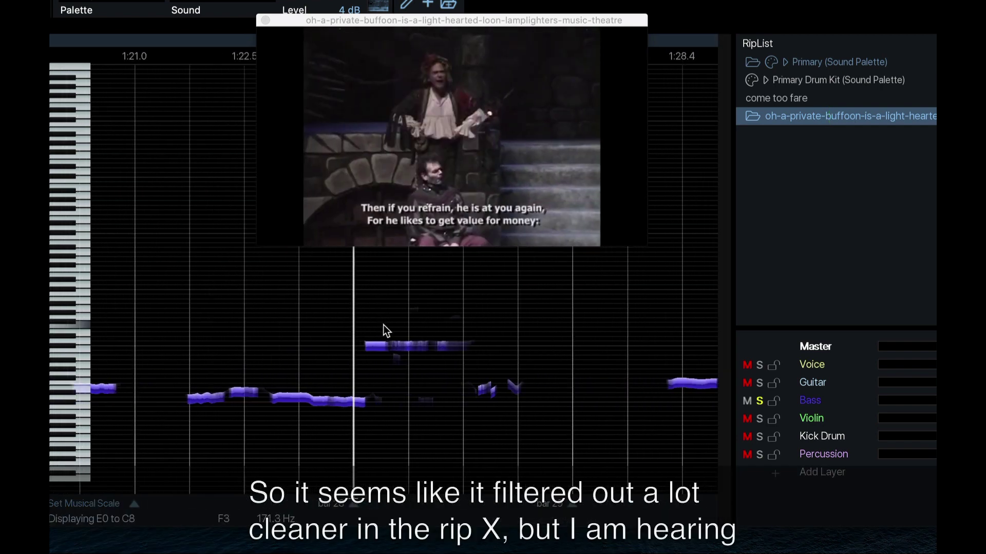
click(345, 314)
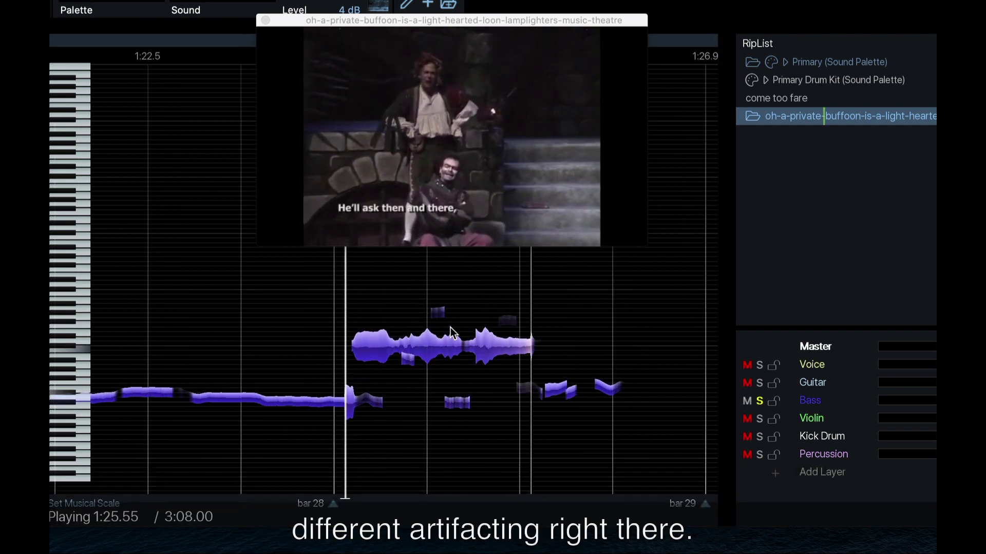
key(space)
scroll(469, 330, up, 2)
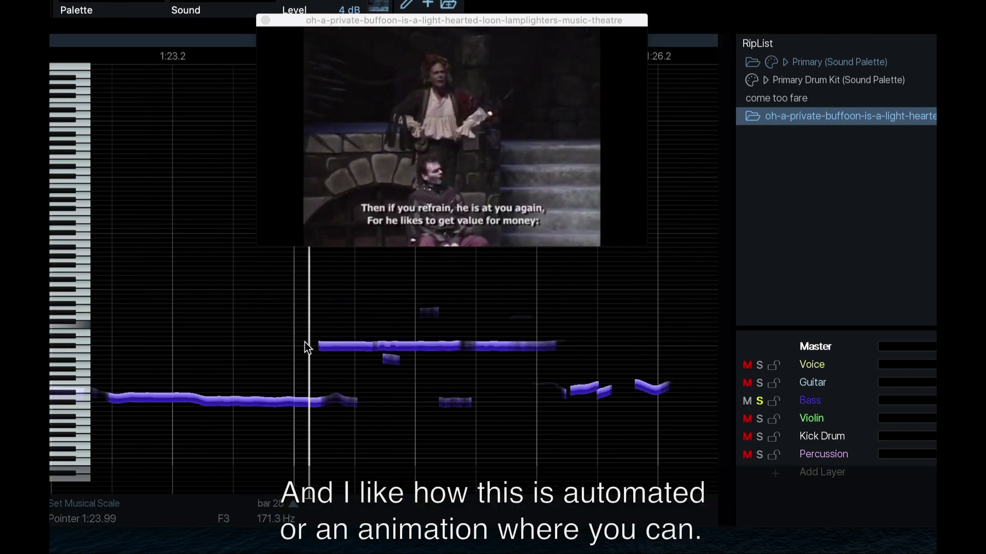
click(333, 300)
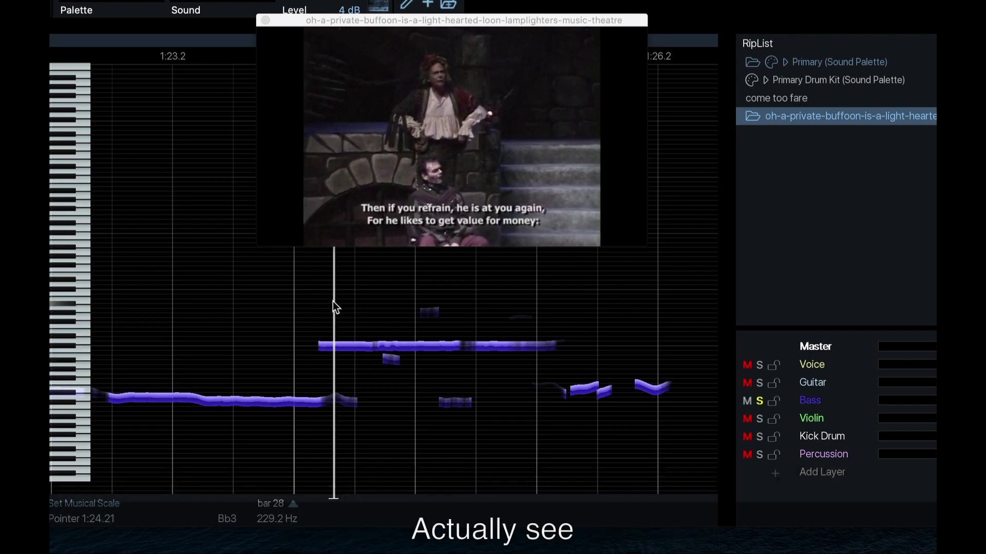
key(space)
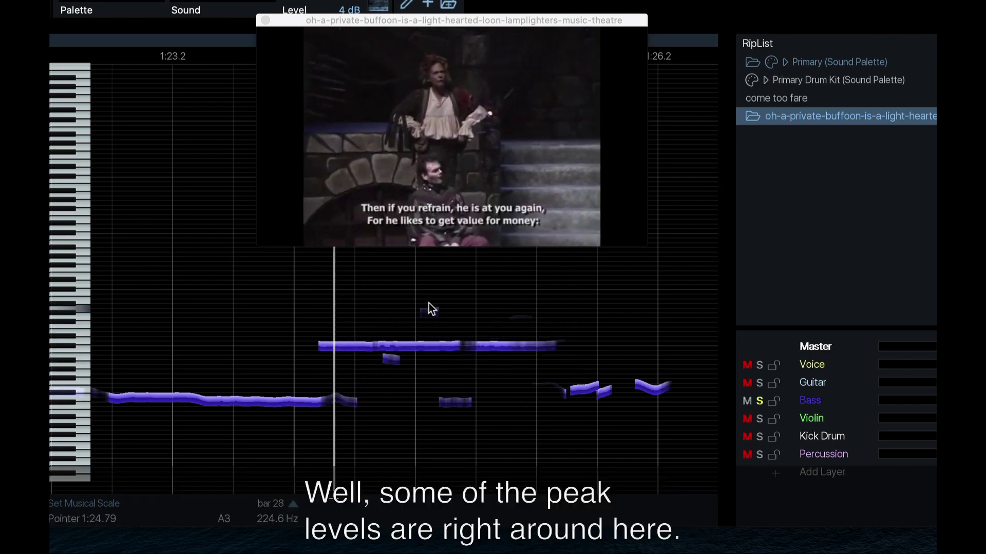
Replay the bass from 1:24.67 and 1:25.57, then zoom the timeline out to bars 23–31
key(space)
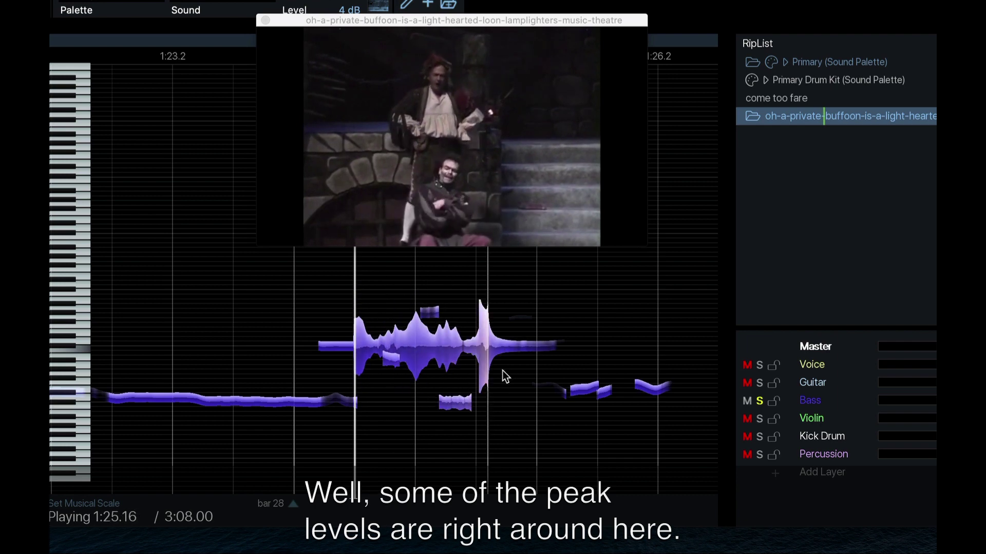
key(space)
click(470, 318)
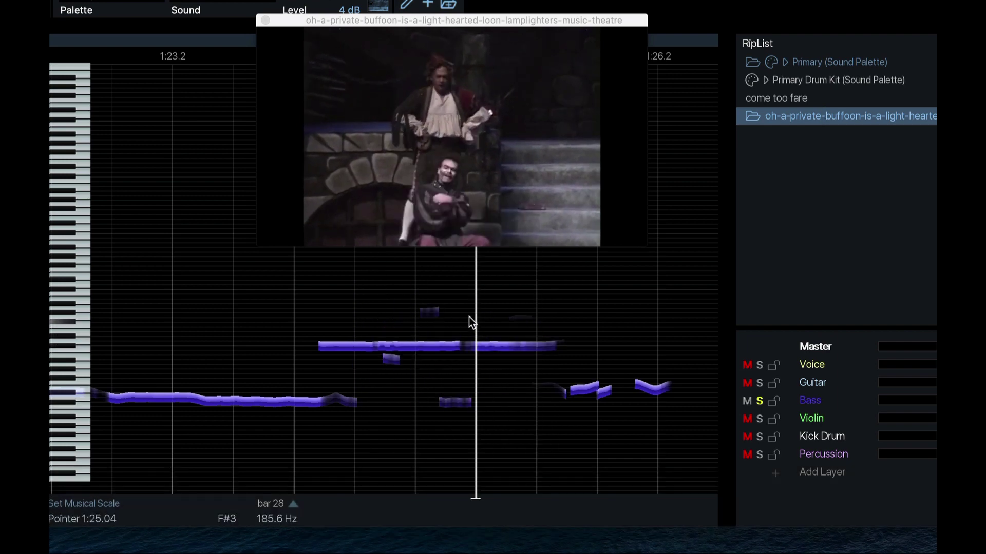
key(space)
key(space)
key(space)
key(space)
key(space)
scroll(491, 319, up, 3)
scroll(492, 317, down, 5)
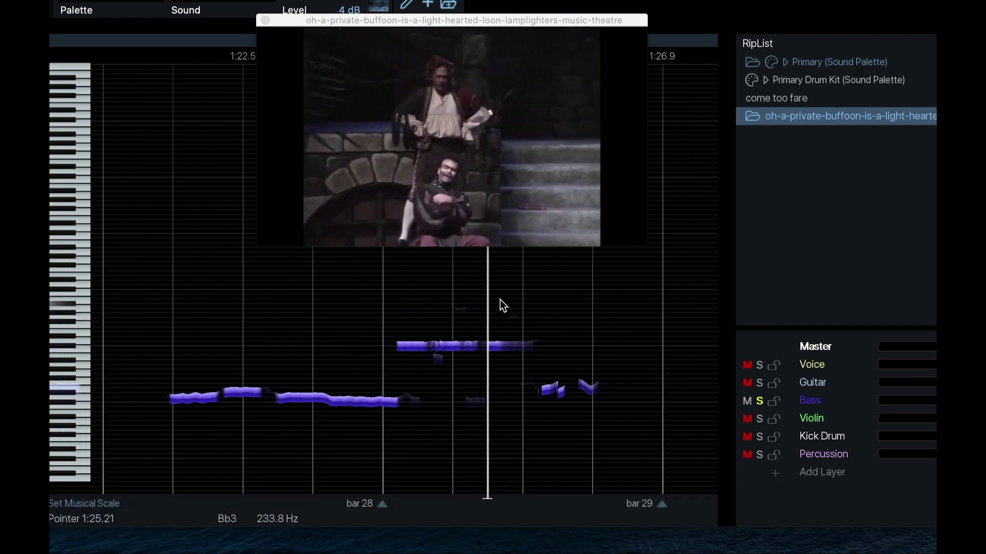
scroll(544, 297, down, 6)
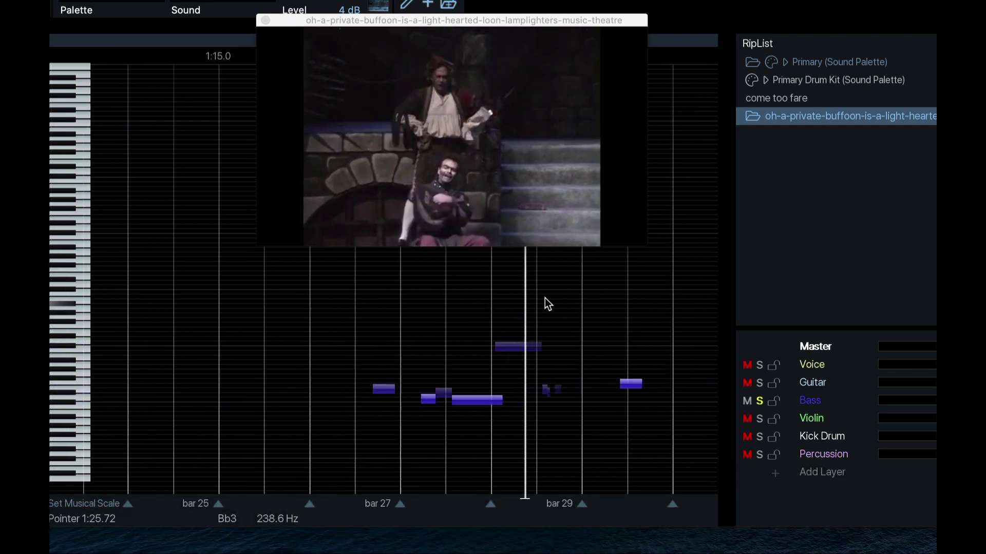
Unsolo Bass, solo the Guitar layer, and play it from about 1:09
click(759, 401)
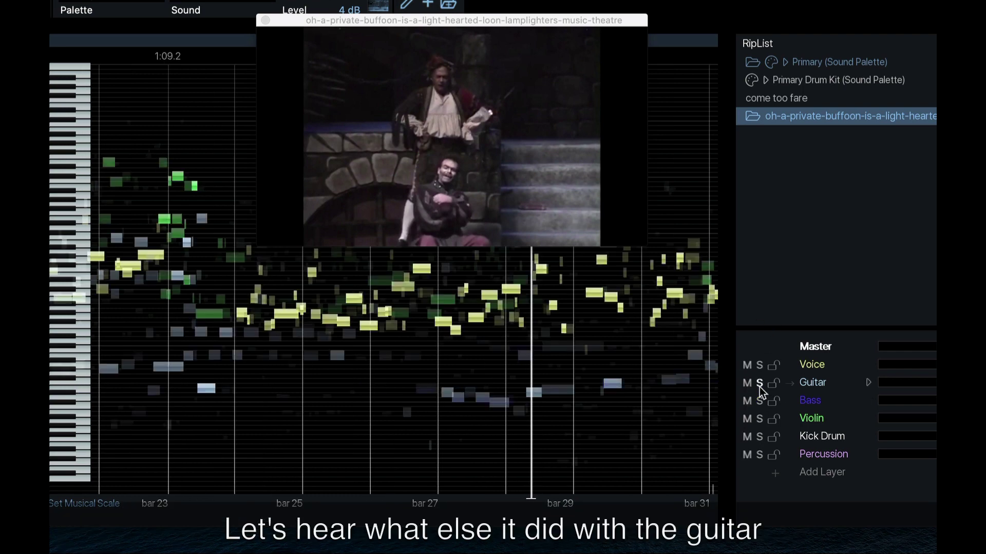
click(759, 383)
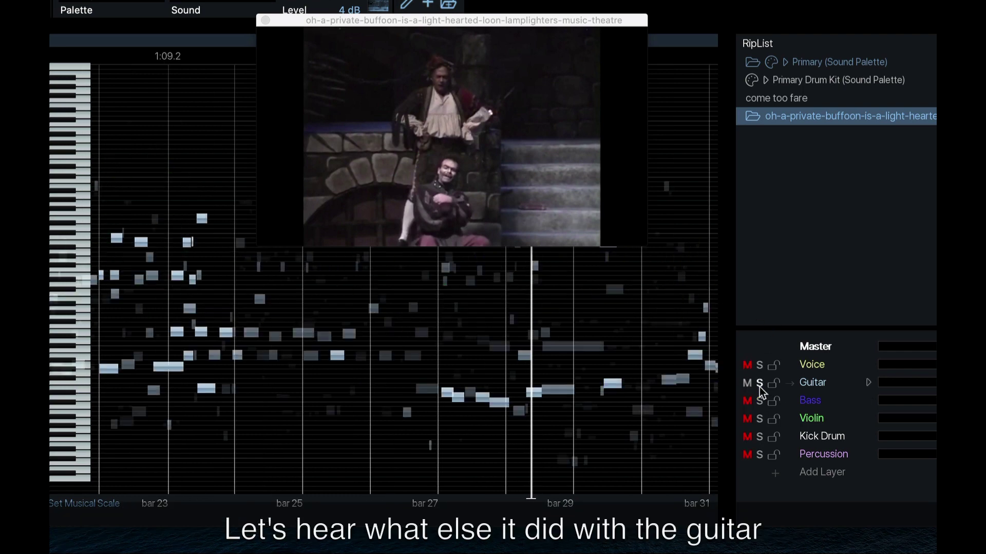
click(196, 179)
key(space)
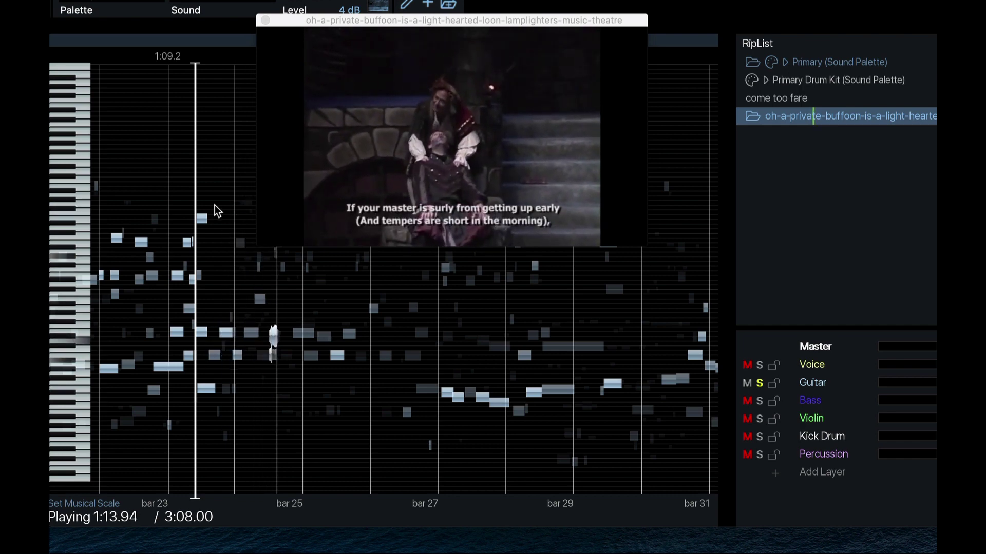
click(144, 183)
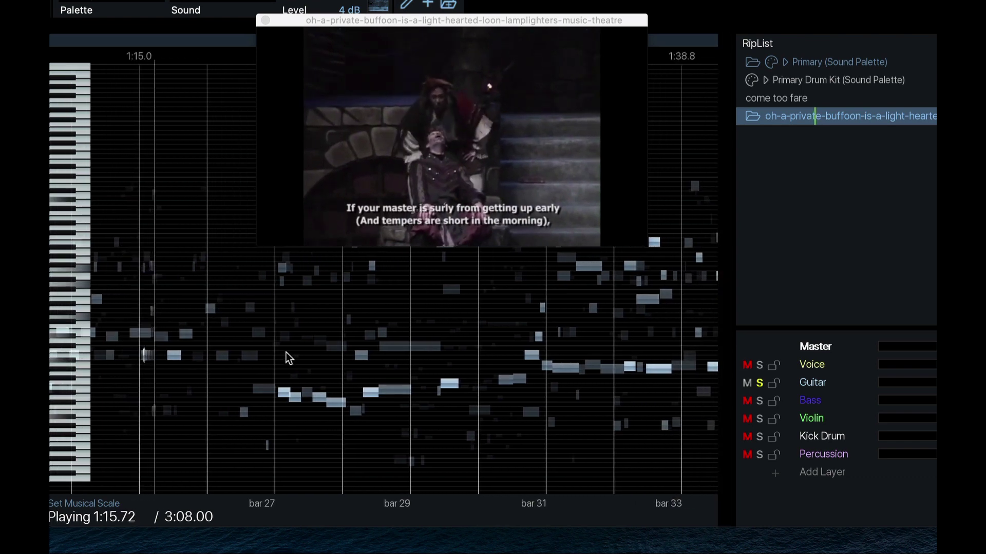
Follow the guitar playback along the timeline, resuming from about 1:39 through 1:54
scroll(452, 276, right, 5)
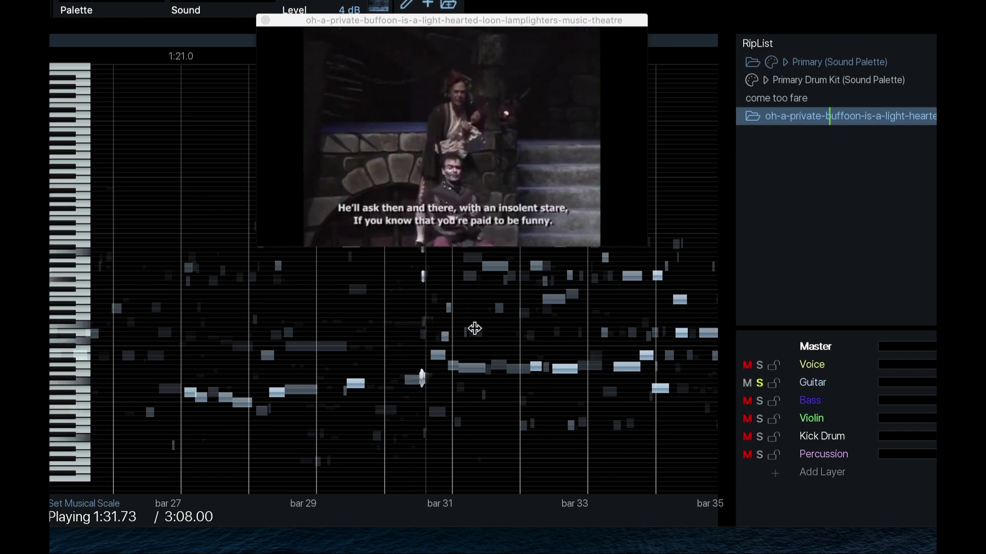
scroll(540, 323, right, 3)
scroll(540, 323, right, 3)
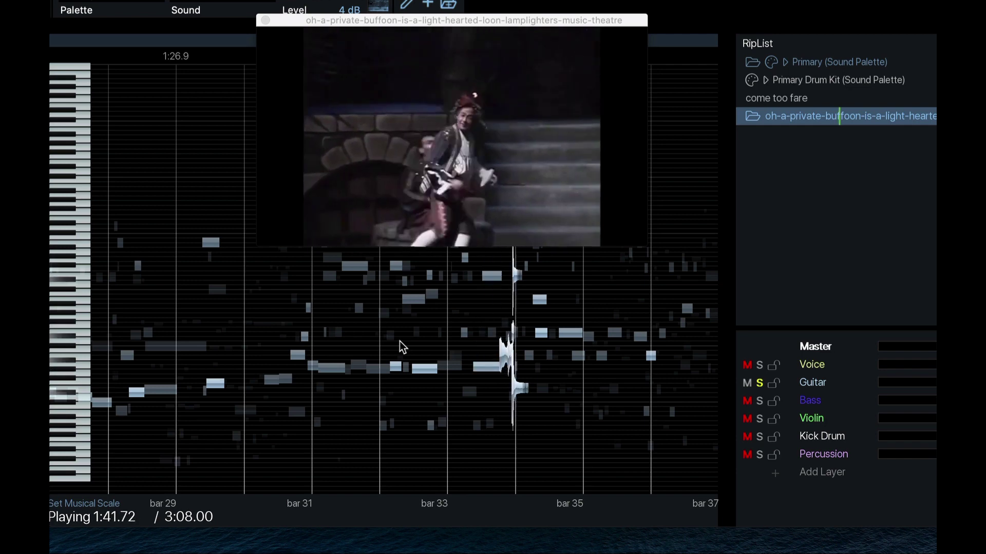
key(space)
scroll(407, 339, right, 5)
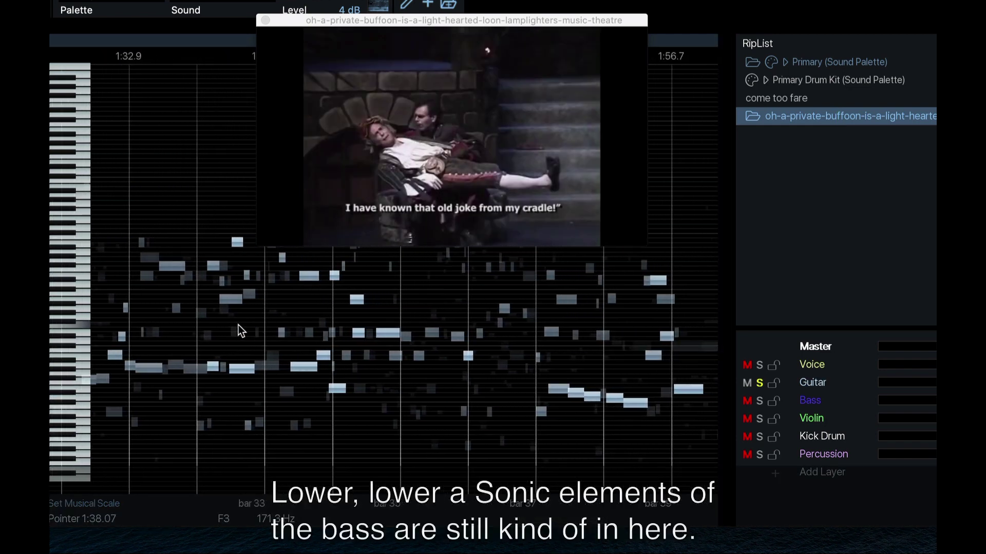
click(236, 314)
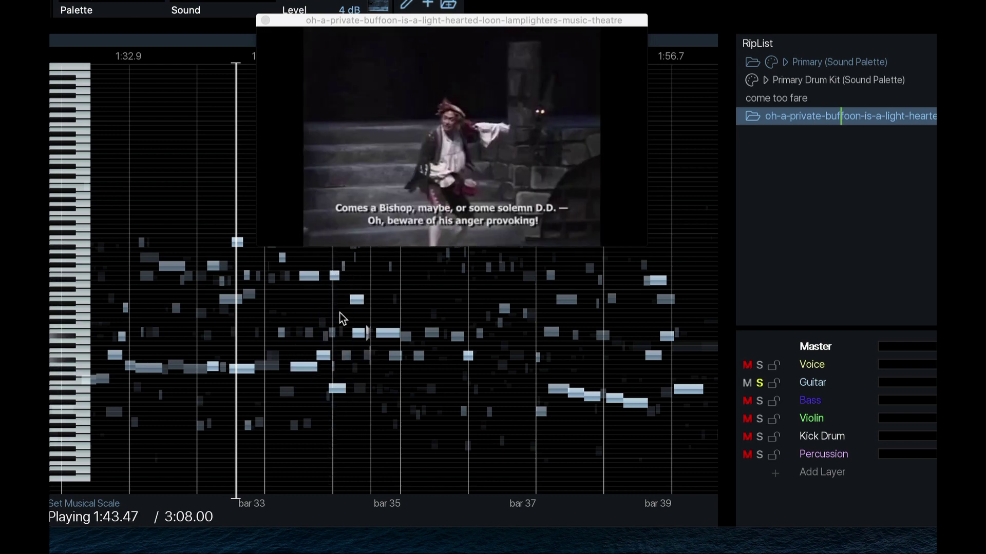
scroll(375, 312, right, 5)
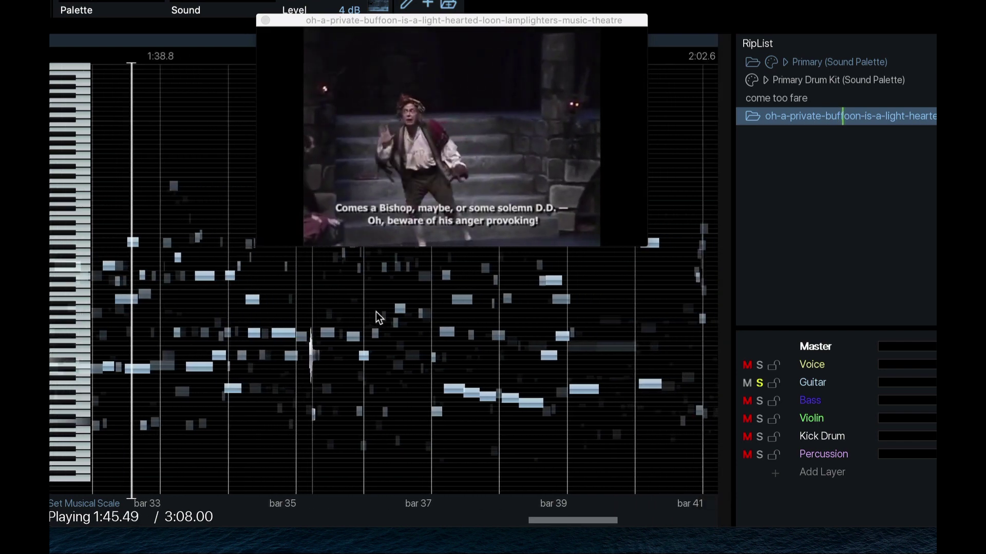
scroll(375, 312, right, 1)
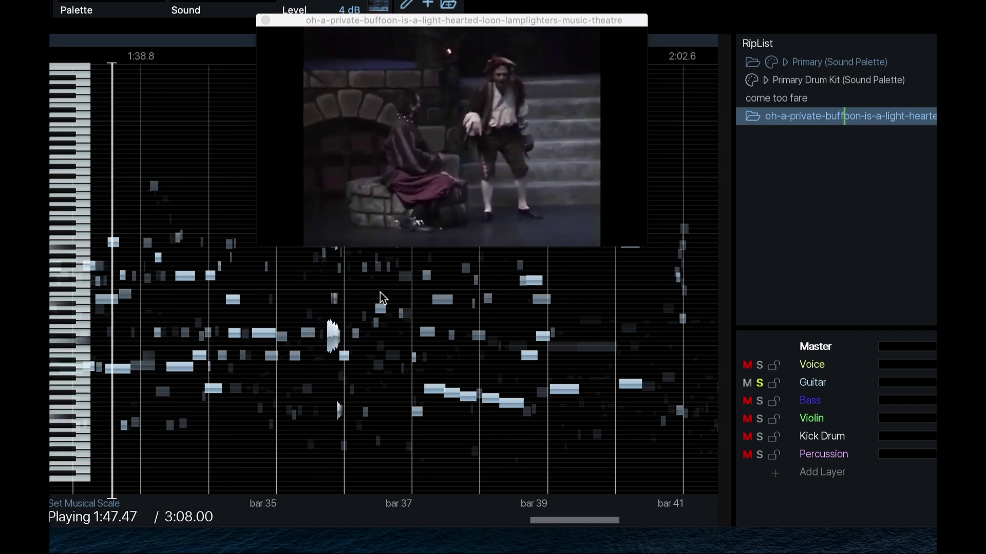
scroll(380, 292, right, 3)
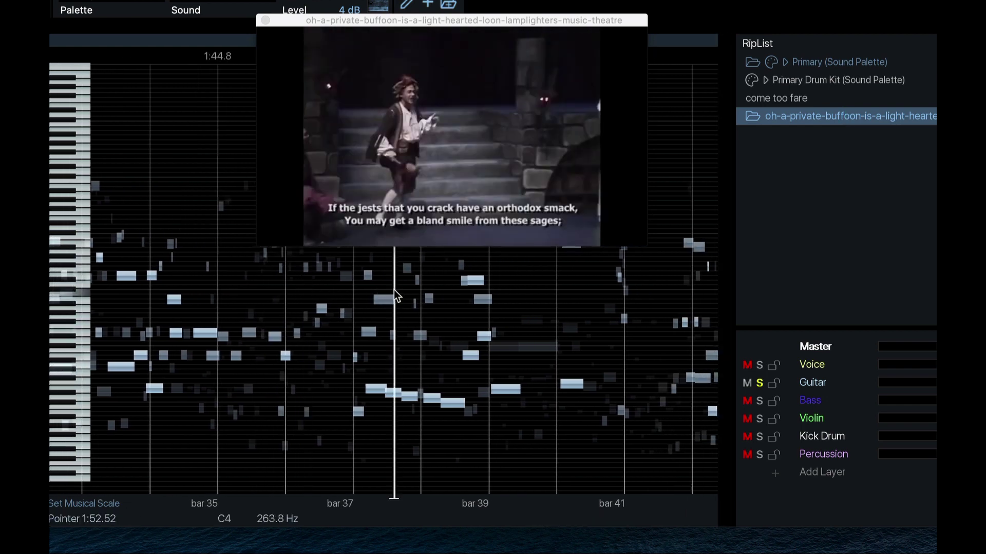
scroll(445, 319, right, 3)
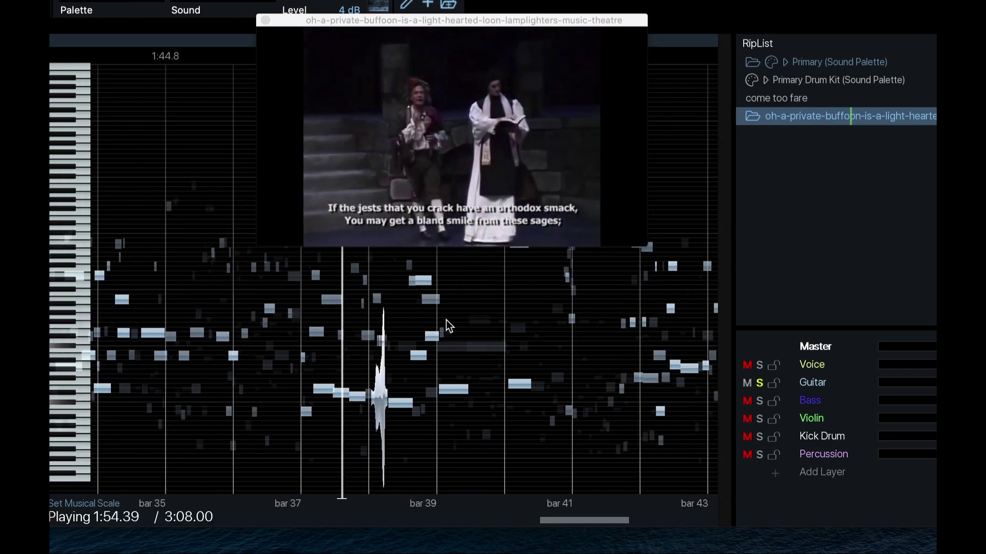
scroll(446, 319, right, 3)
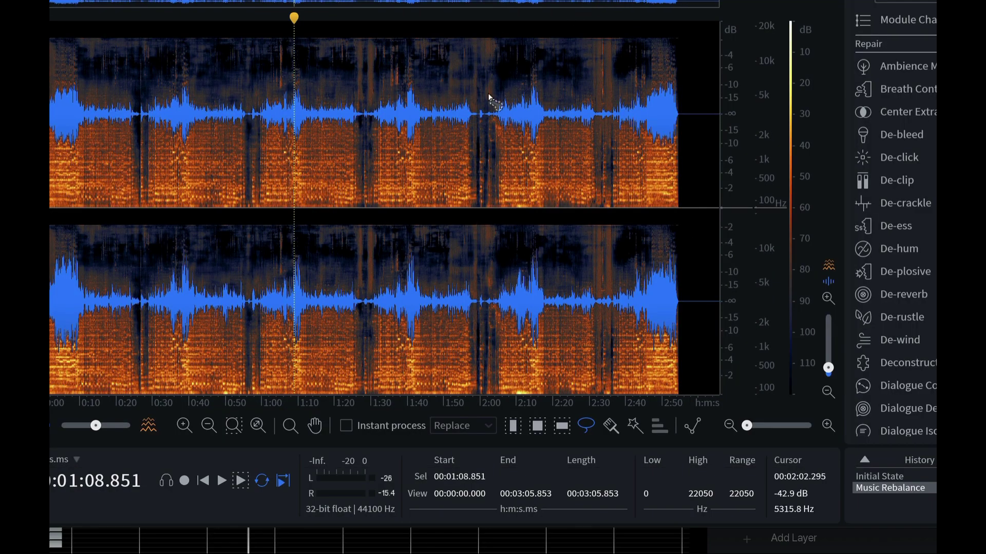
Play the iZotope RX stem from 0:50 to about 1:05
click(226, 90)
key(space)
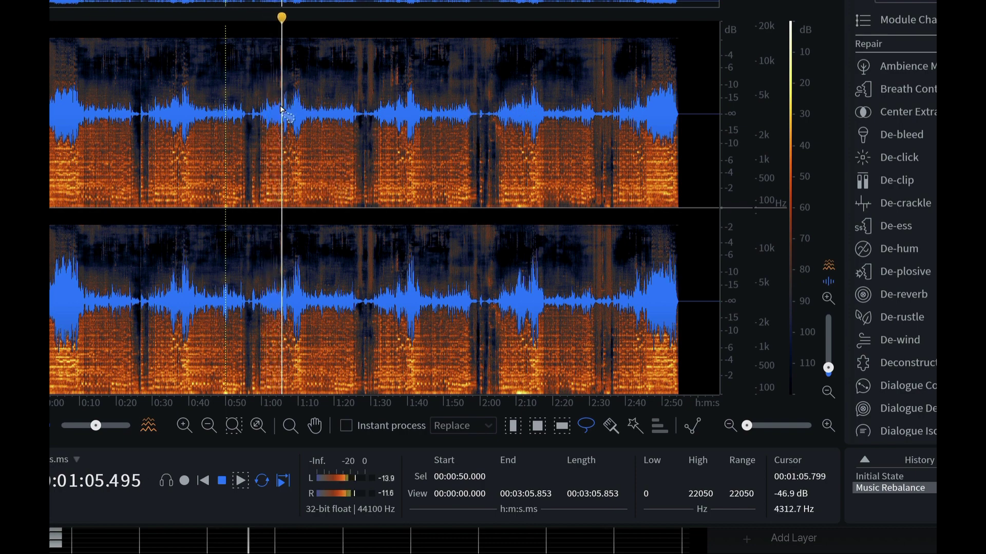
key(space)
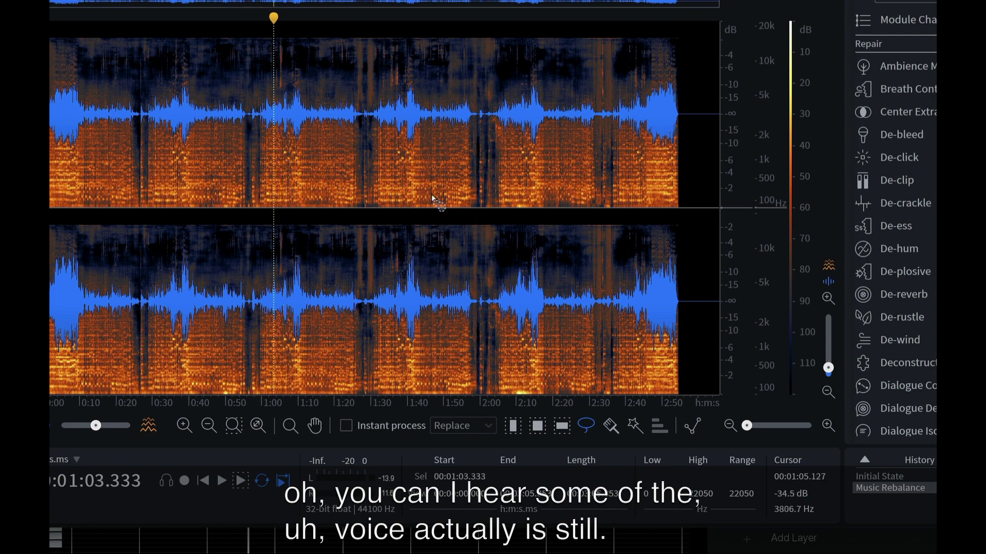
Zoom into 0:56–1:16 and play from 0:59.5, then again from 1:06.474
drag(747, 426, 758, 426)
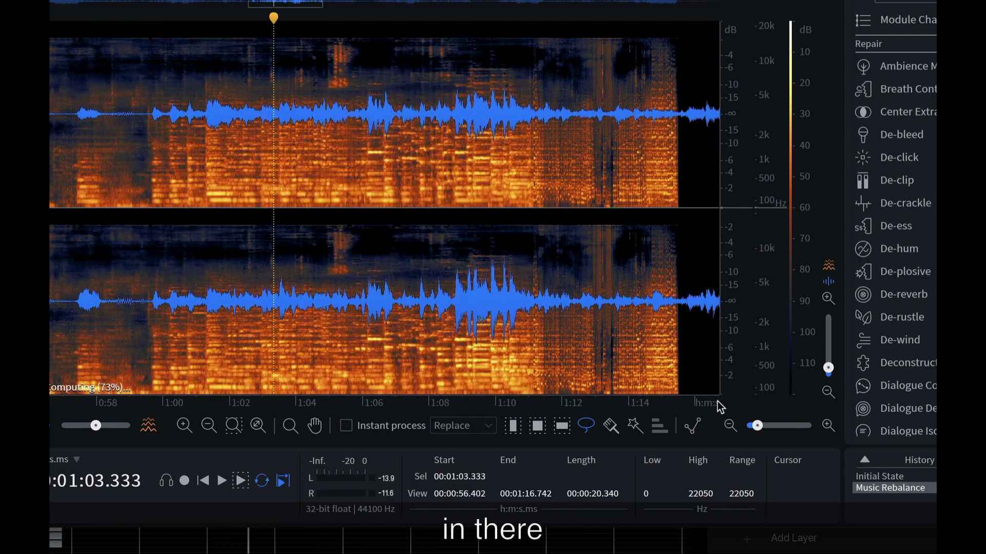
click(147, 107)
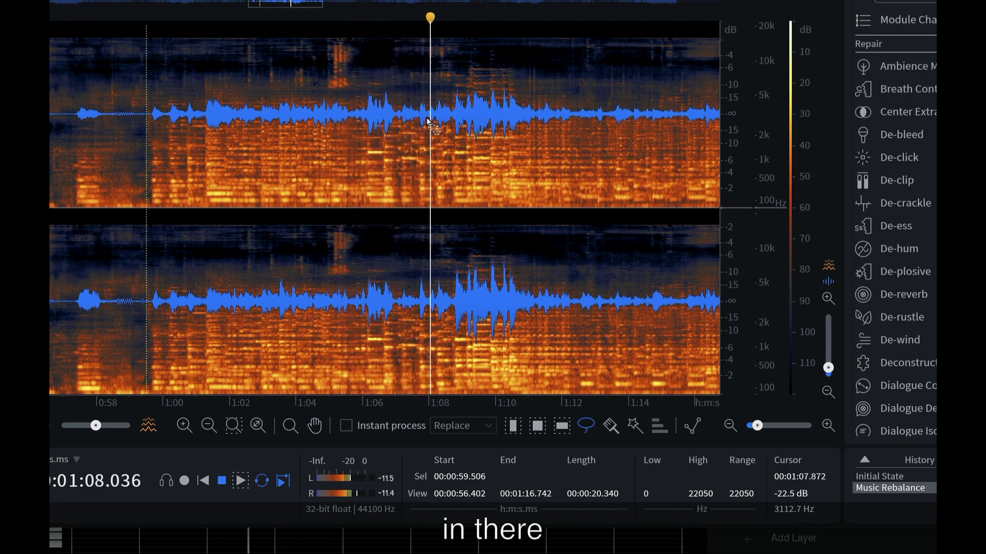
key(space)
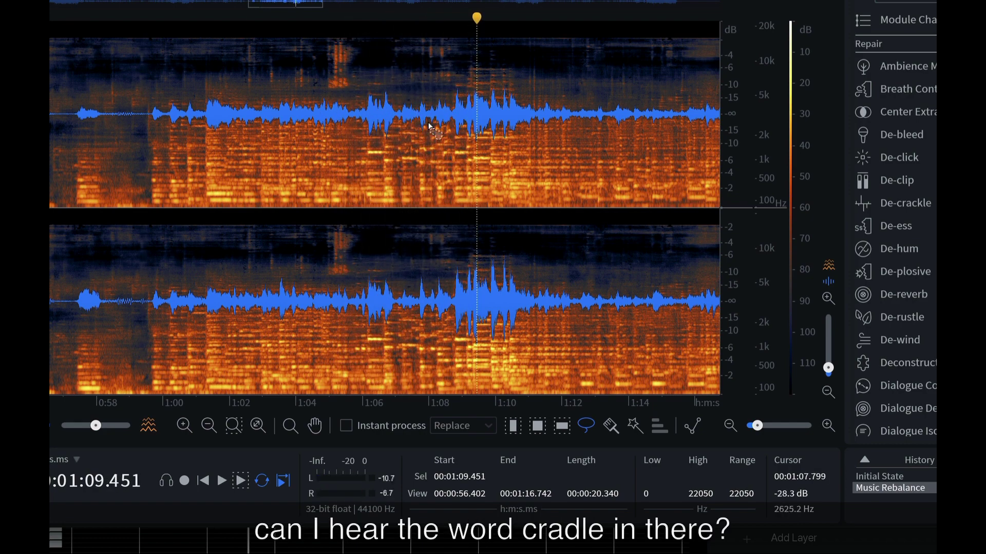
click(379, 105)
key(space)
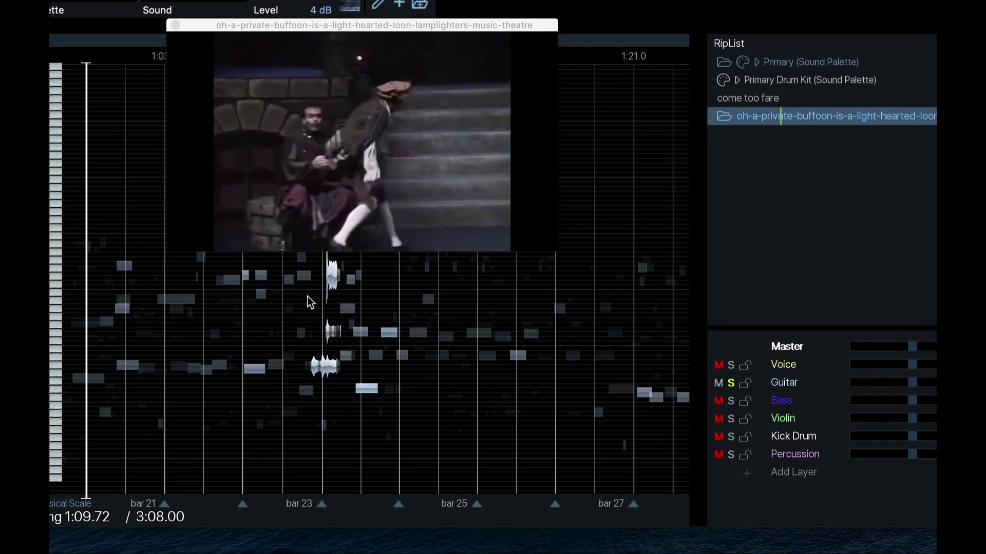
Solo the Voice layer in place of Guitar, play from around 1:08, then unsolo it
key(space)
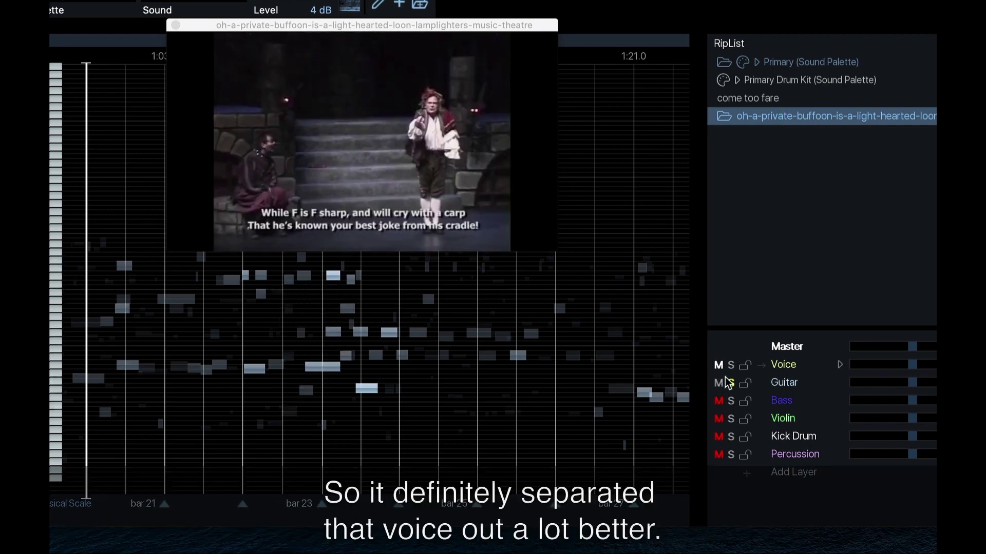
click(731, 365)
click(281, 314)
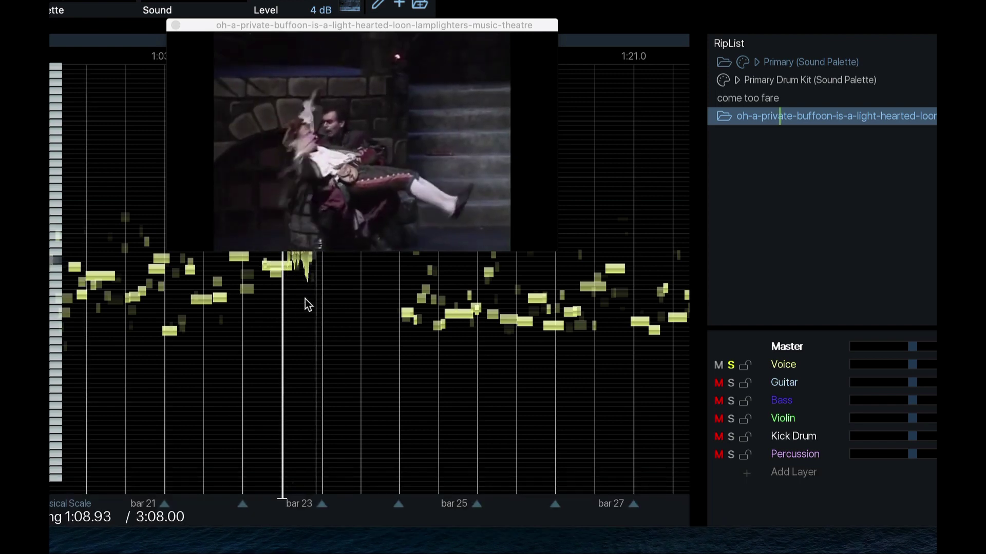
click(730, 365)
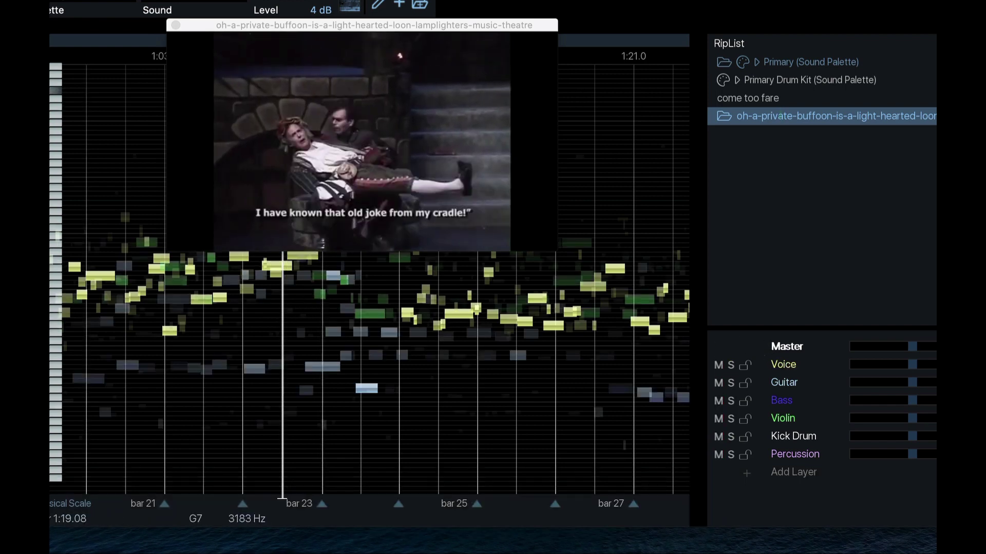